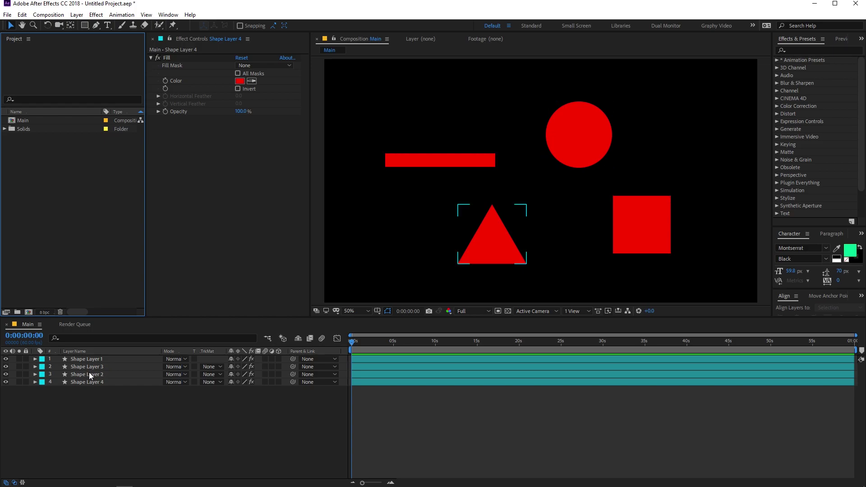
Examine the bar, circle, triangle and square in the composition and the Fill effect on each shape layer
{"action": "left_click", "coordinate": [440, 158]}
{"action": "left_click", "coordinate": [581, 135]}
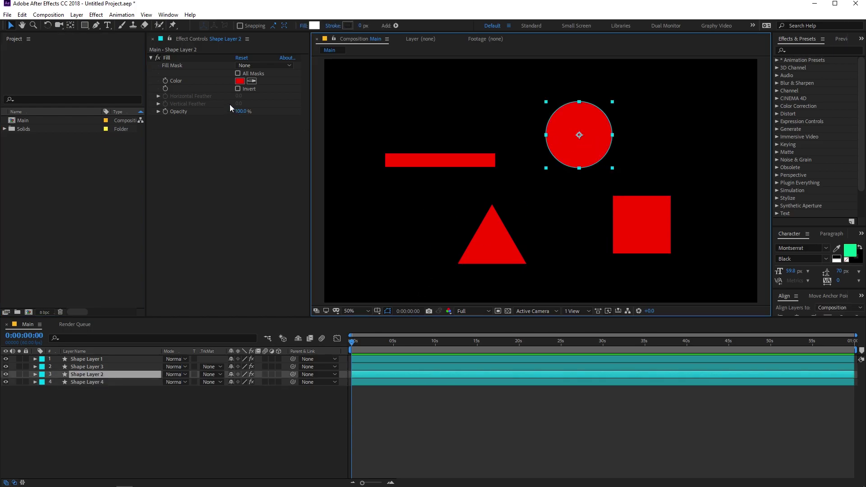
{"action": "left_click", "coordinate": [488, 238]}
{"action": "left_click", "coordinate": [635, 223]}
{"action": "left_click", "coordinate": [544, 440]}
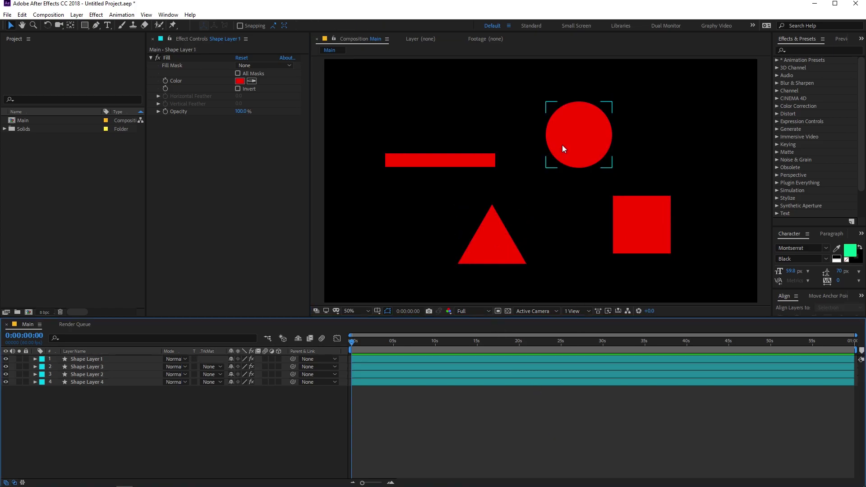
{"action": "left_click", "coordinate": [574, 140]}
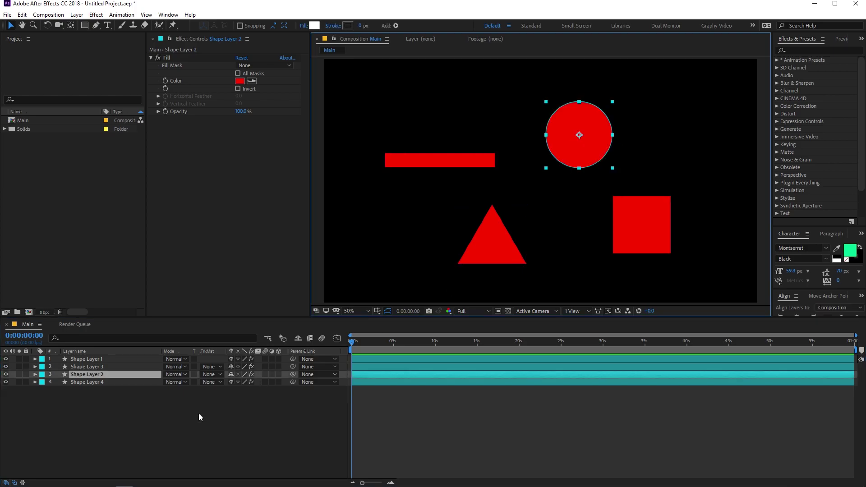
{"action": "left_click", "coordinate": [118, 393]}
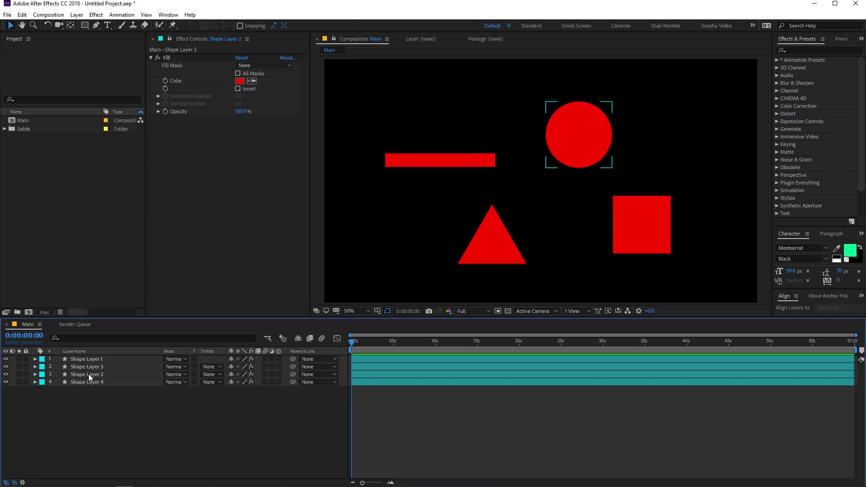
{"action": "left_click", "coordinate": [88, 374]}
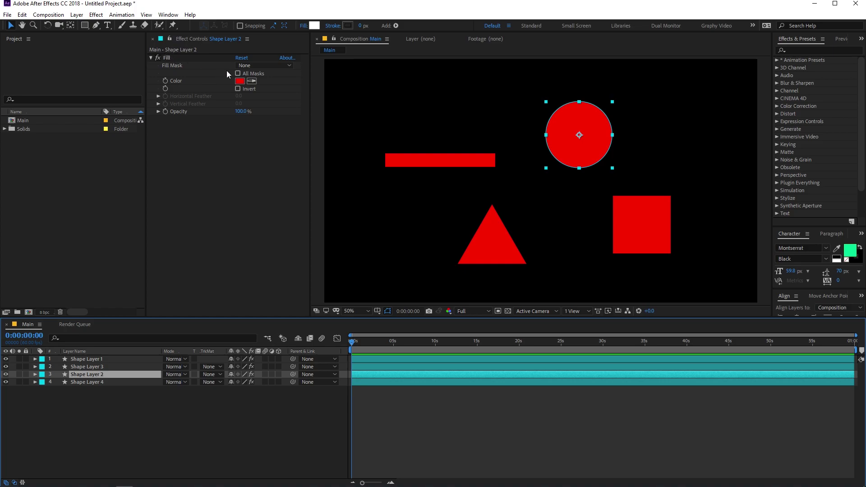
{"action": "left_click", "coordinate": [238, 81]}
{"action": "left_click_drag", "start_coordinate": [246, 277], "coordinate": [238, 293]}
{"action": "left_click", "coordinate": [310, 267]}
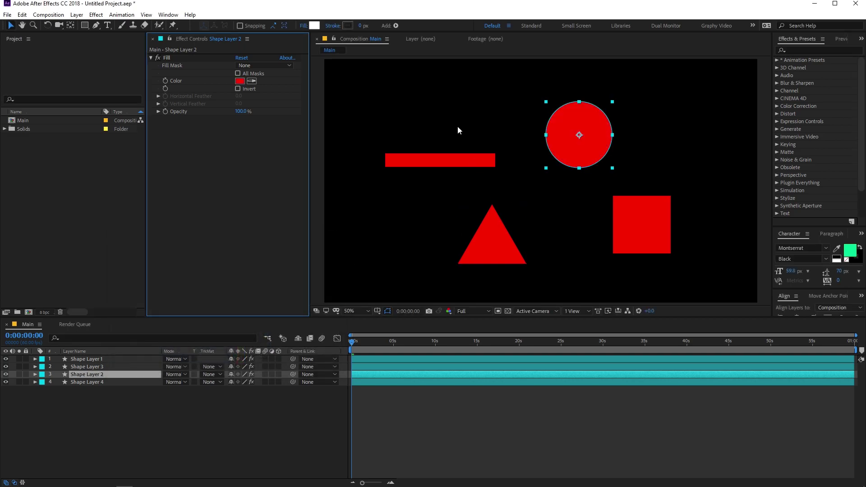
Review which timeline layer belongs to each of the four shapes and check its Fill effect settings
{"action": "left_click", "coordinate": [407, 405]}
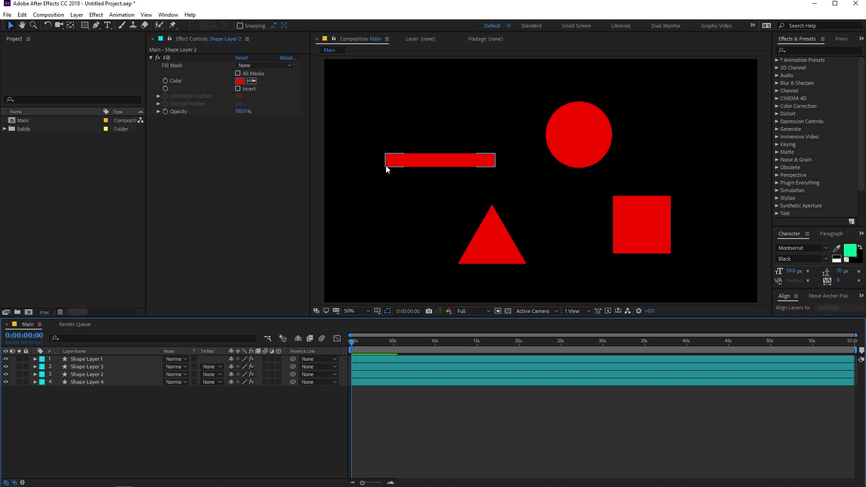
{"action": "left_click", "coordinate": [588, 136]}
{"action": "left_click", "coordinate": [432, 166]}
{"action": "left_click", "coordinate": [506, 242]}
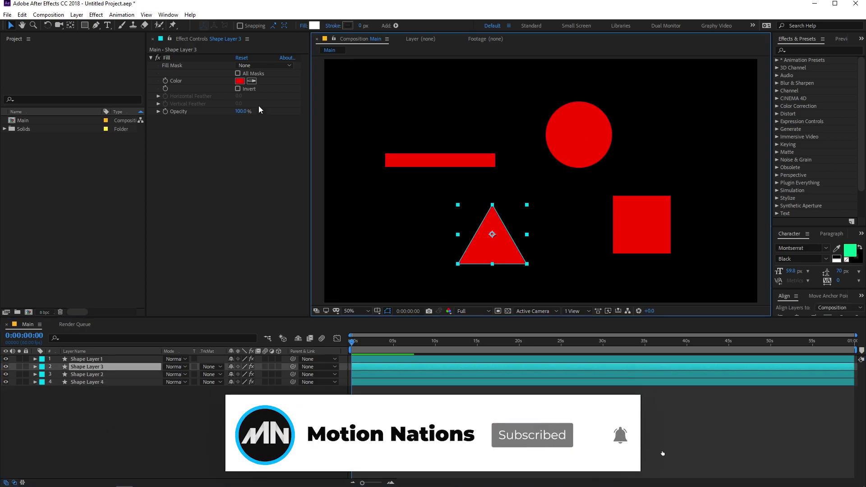
{"action": "left_click", "coordinate": [206, 395]}
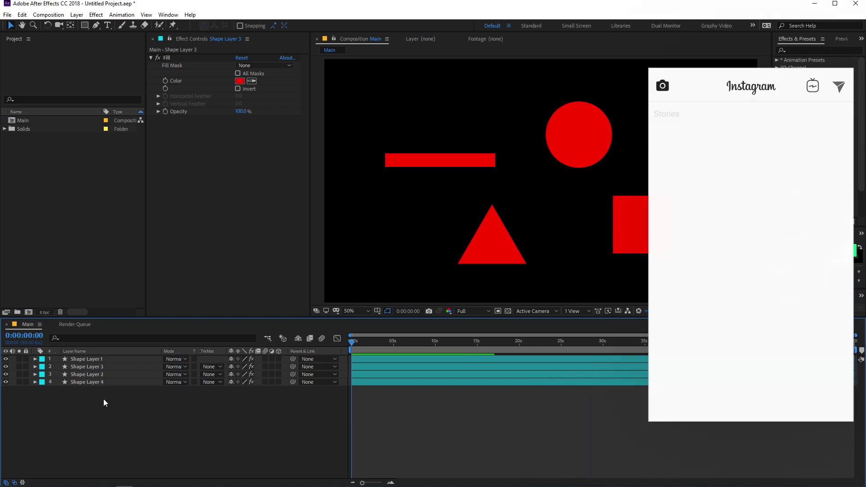
{"action": "left_click", "coordinate": [90, 374]}
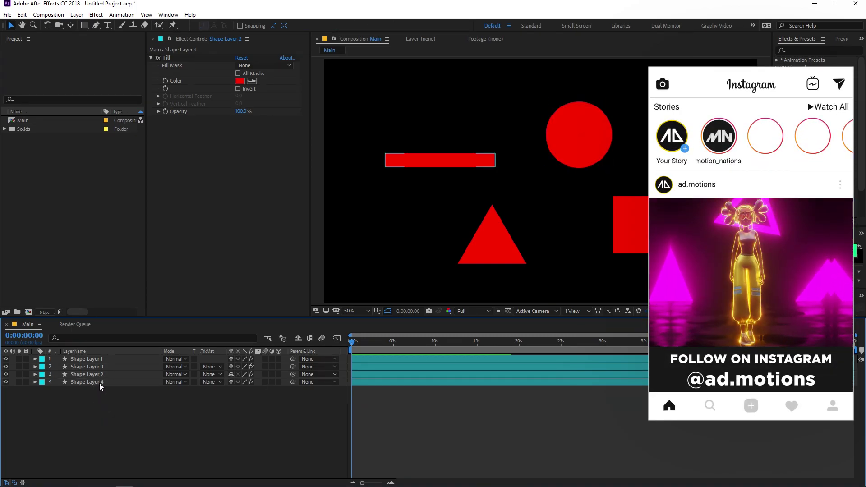
{"action": "left_click", "coordinate": [99, 381]}
{"action": "left_click", "coordinate": [99, 359]}
{"action": "left_click", "coordinate": [101, 366]}
{"action": "left_click", "coordinate": [89, 359]}
{"action": "left_click", "coordinate": [96, 410]}
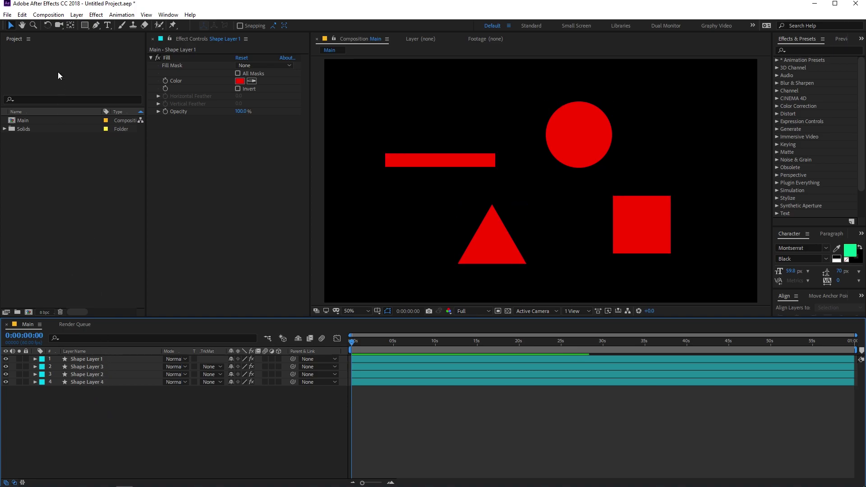
Add a new null object to the Main composition and turn off its visibility
{"action": "left_click", "coordinate": [76, 15]}
{"action": "mouse_move", "coordinate": [90, 25]}
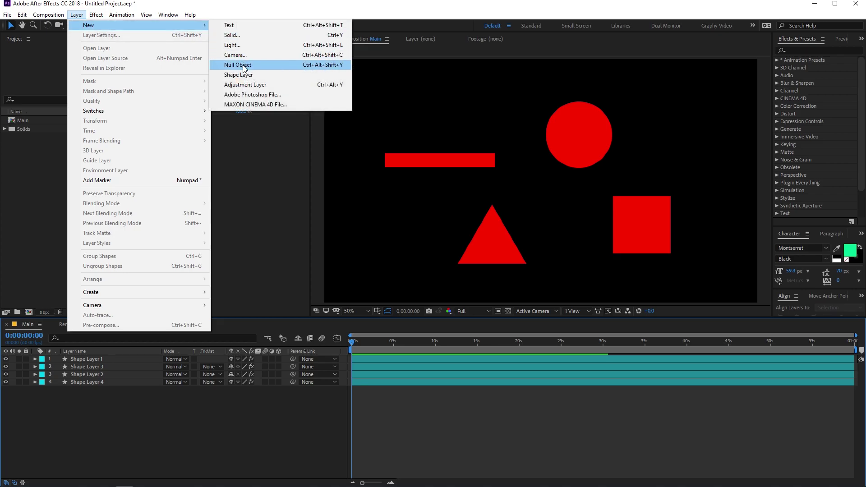
{"action": "left_click", "coordinate": [243, 65]}
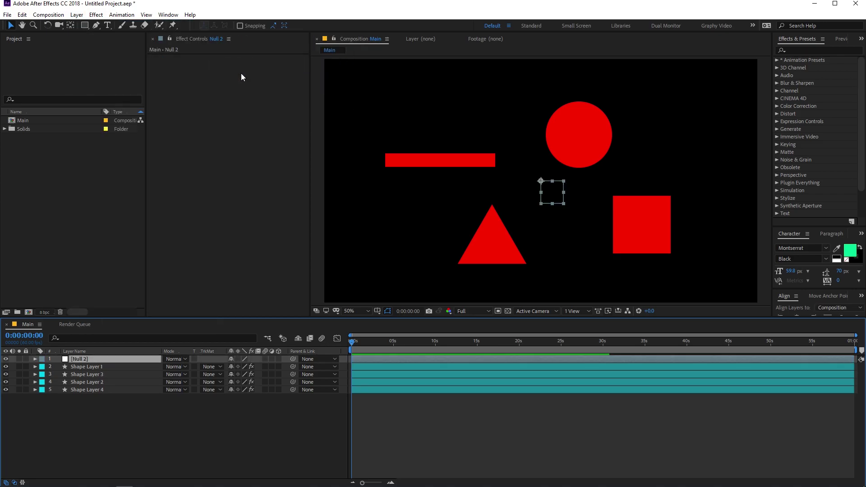
{"action": "left_click", "coordinate": [6, 359]}
{"action": "left_click", "coordinate": [157, 415]}
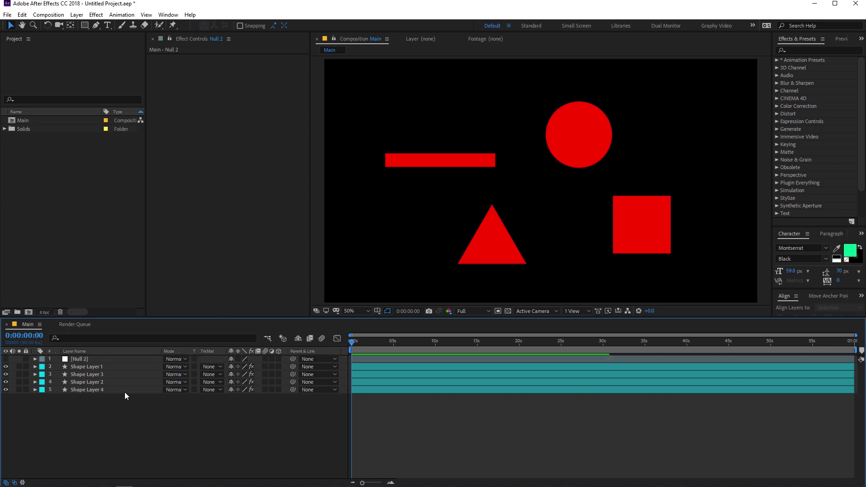
Find the Color Control expression control among the effects and apply it to the null layer
{"action": "left_click", "coordinate": [83, 360]}
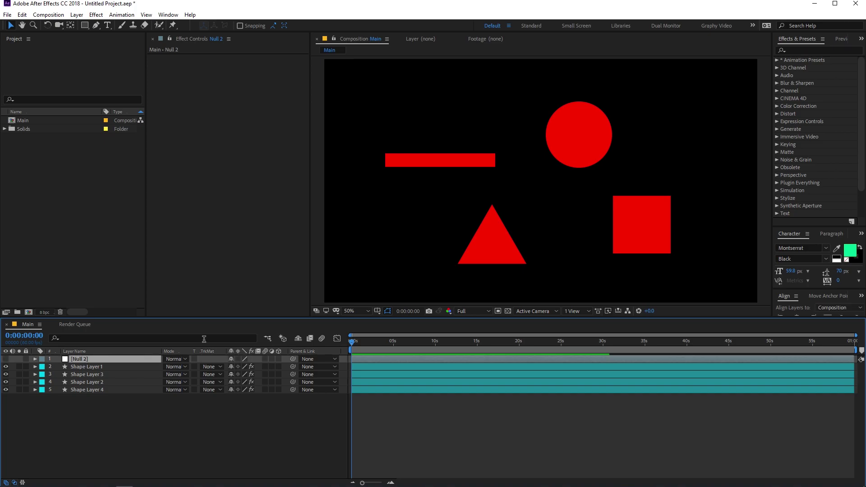
{"action": "left_click", "coordinate": [808, 51]}
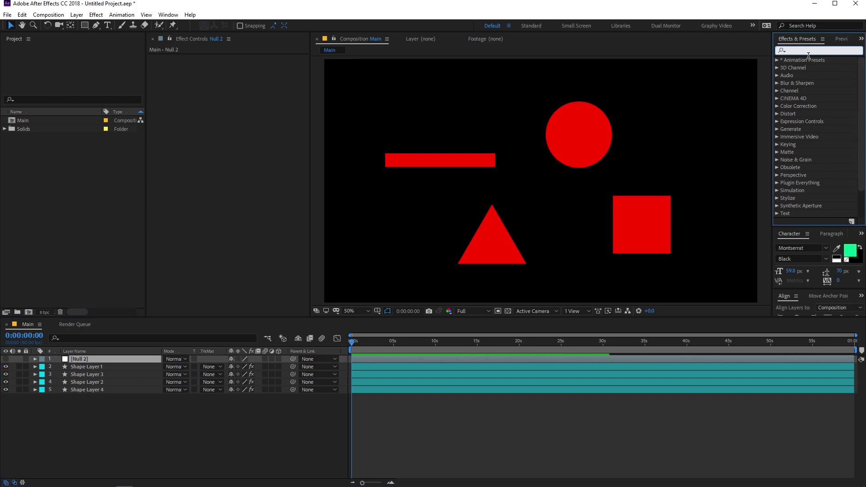
{"action": "type", "text": "color"}
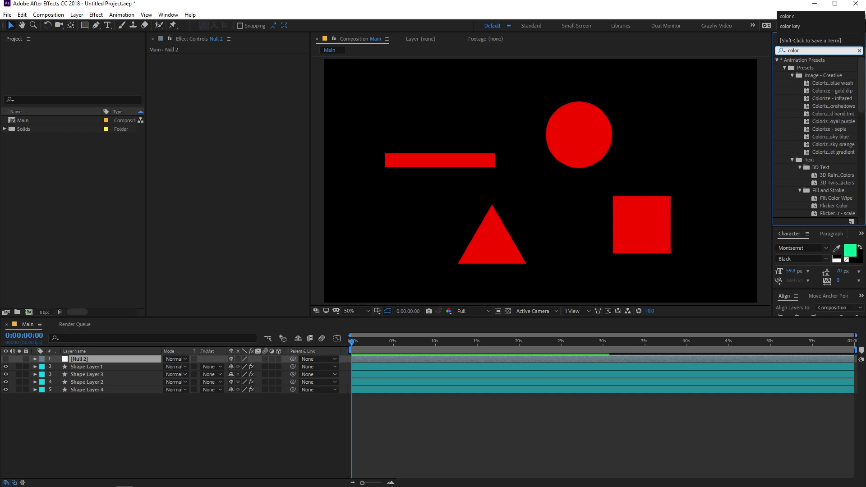
{"action": "type", "text": " co"}
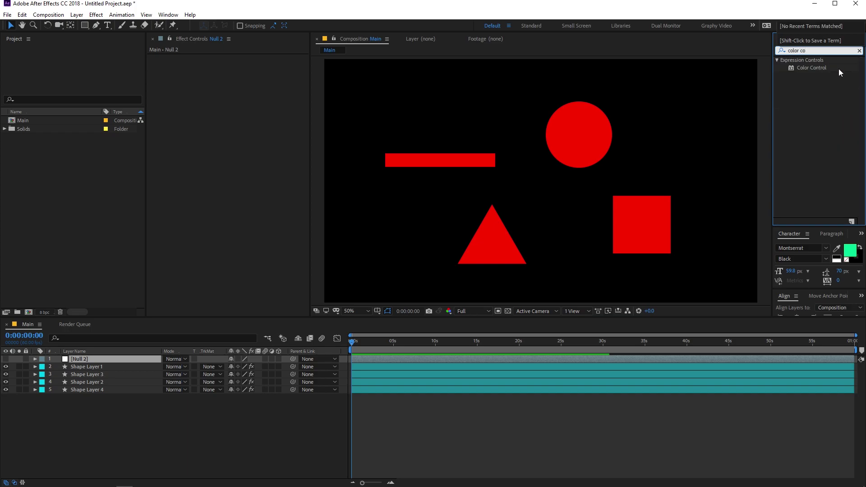
{"action": "left_click_drag", "start_coordinate": [810, 68], "coordinate": [88, 361]}
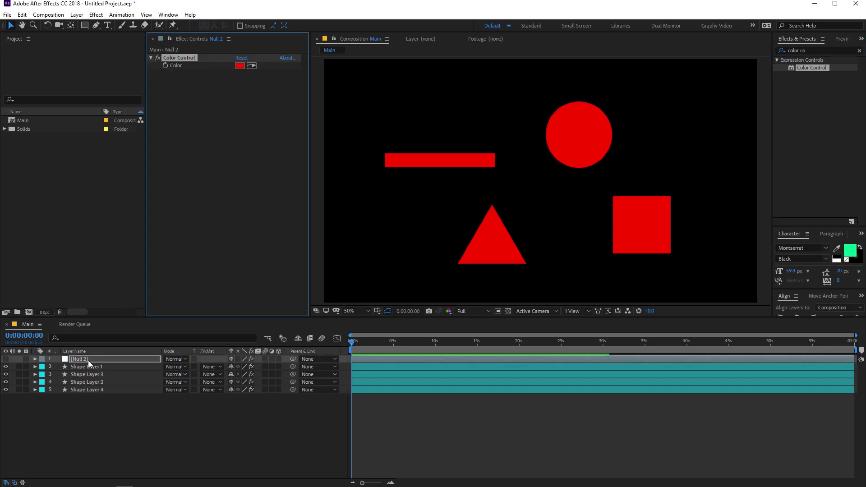
{"action": "left_click", "coordinate": [230, 155]}
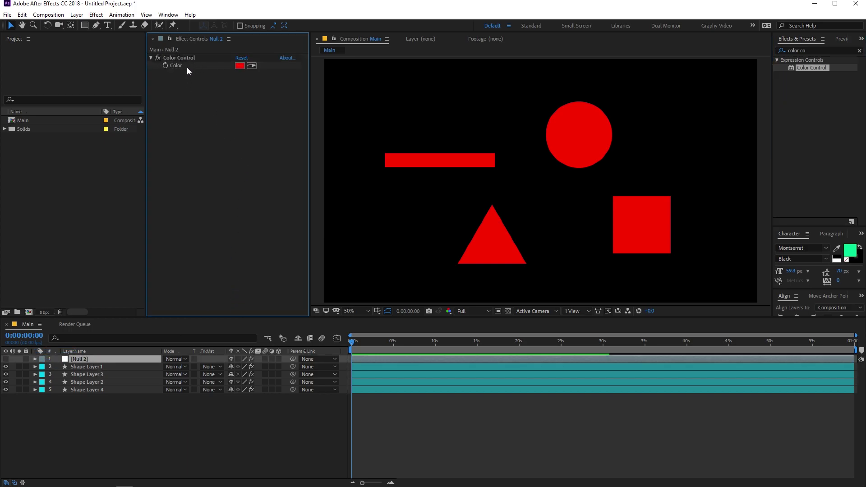
Rename the null layer's Color Control effect to "Shape 1"
{"action": "left_click", "coordinate": [184, 58]}
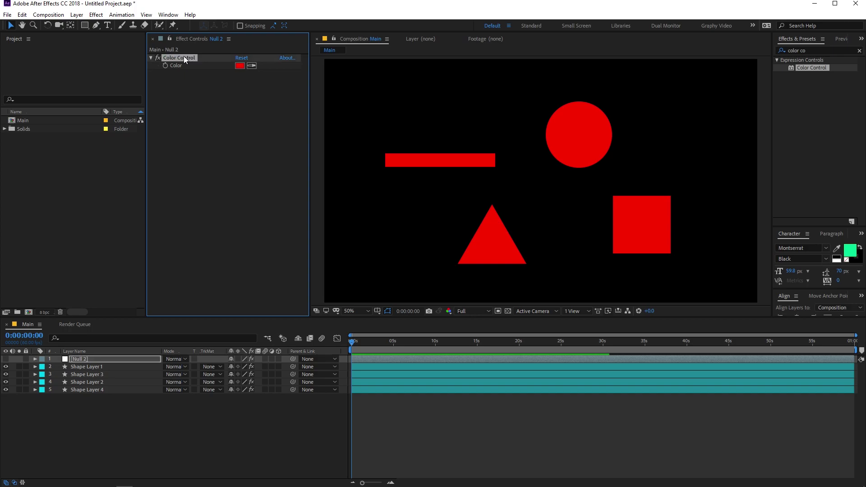
{"action": "key", "text": "Return"}
{"action": "type", "text": "Shape 1"}
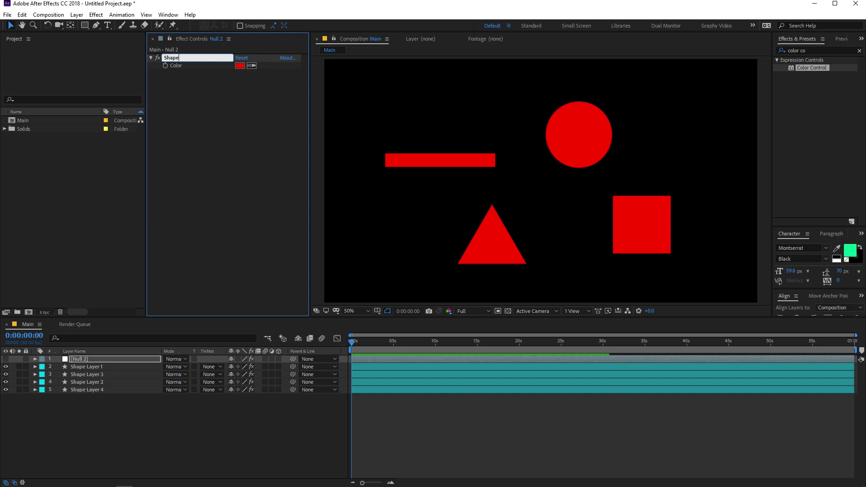
{"action": "left_click", "coordinate": [191, 78]}
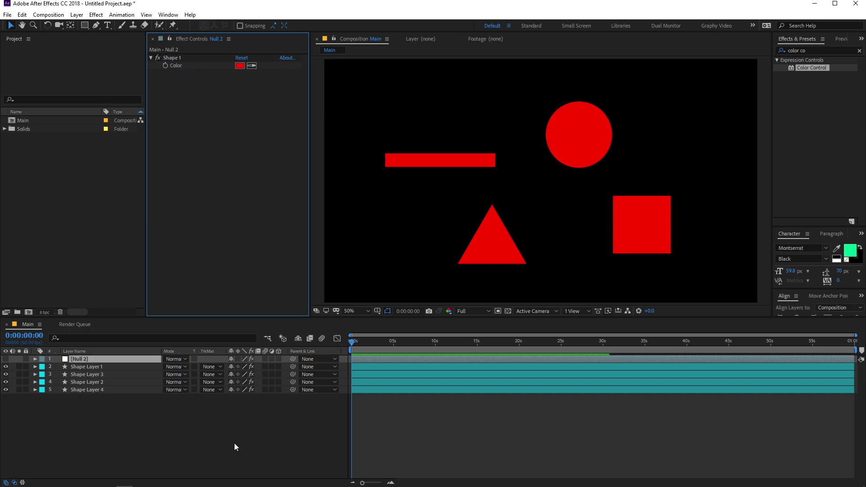
Duplicate the Shape 1 color control three times on the null, giving Shape 2, Shape 3 and Shape 4
{"action": "left_click", "coordinate": [173, 58]}
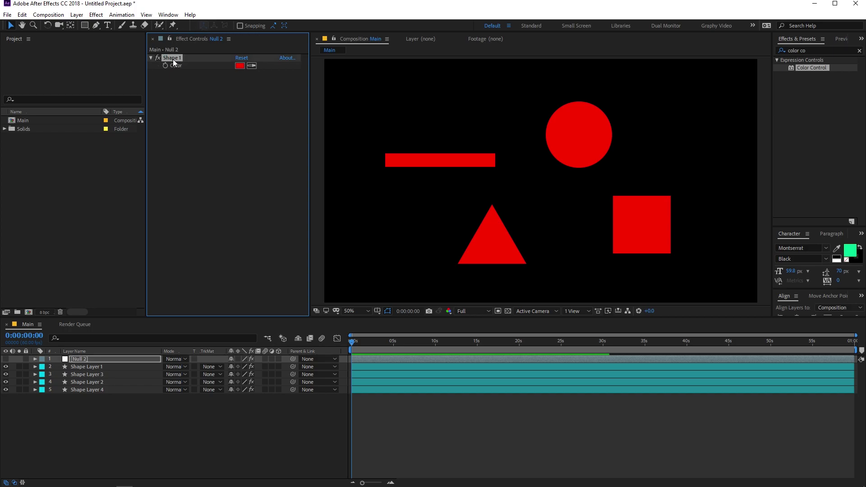
{"action": "key", "text": "ctrl+d"}
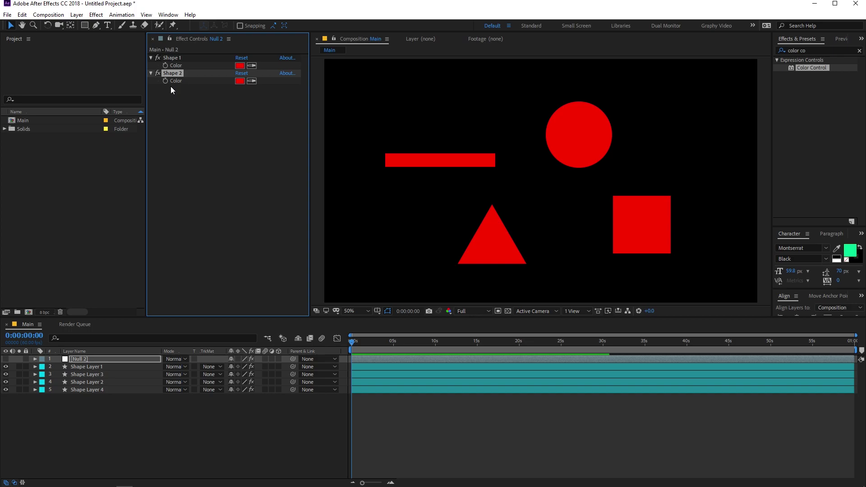
{"action": "key", "text": "ctrl+d"}
{"action": "key", "text": "ctrl+d"}
{"action": "left_click", "coordinate": [188, 121]}
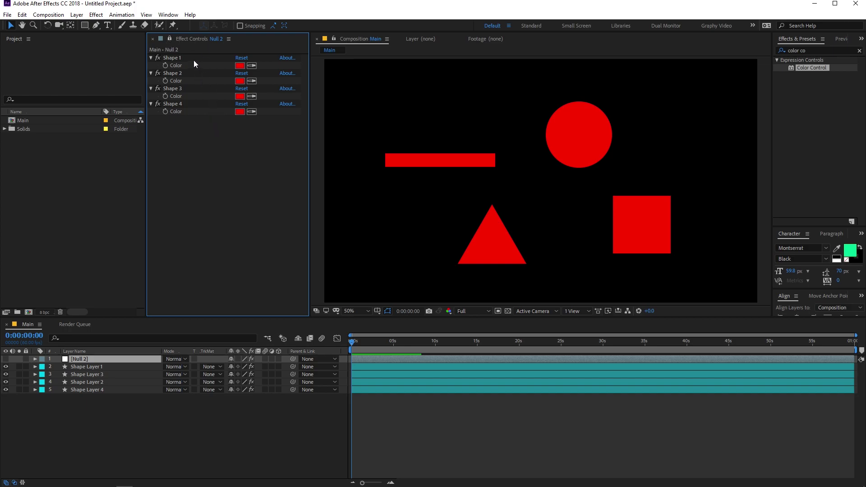
{"action": "left_click", "coordinate": [98, 366]}
{"action": "left_click", "coordinate": [95, 374]}
{"action": "left_click", "coordinate": [93, 382]}
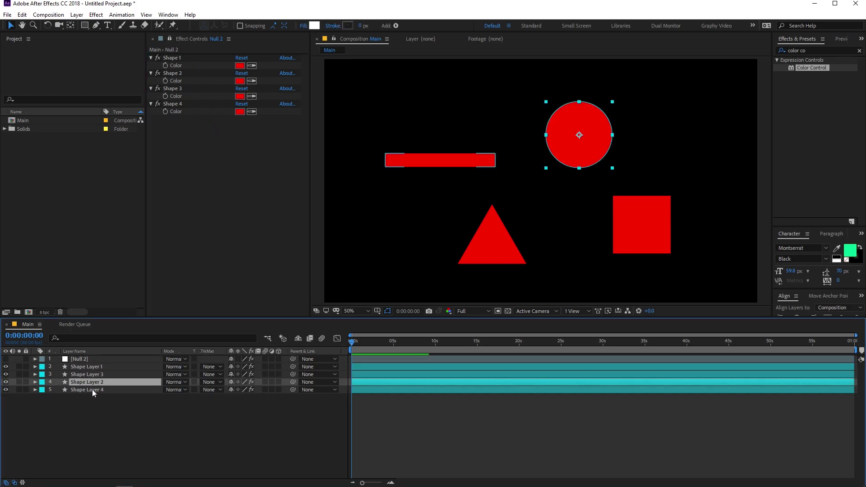
{"action": "left_click", "coordinate": [92, 389]}
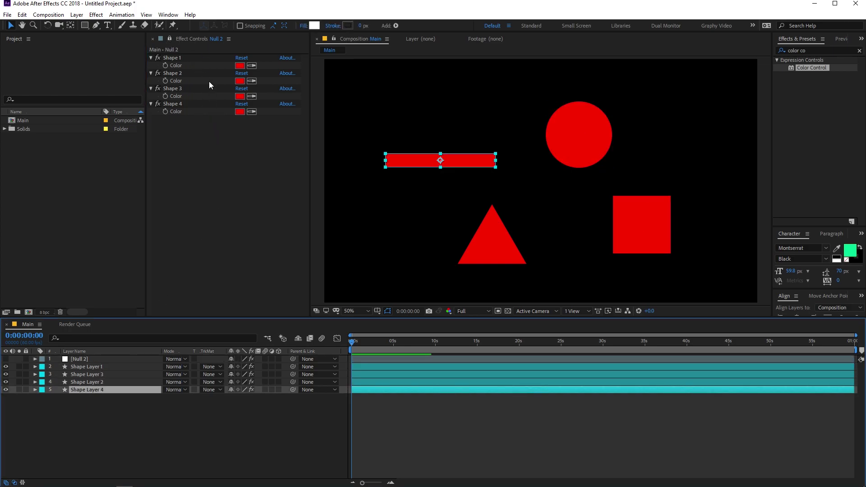
Filter the timeline properties of Shape Layer 1 by "color" to reveal its Fill effect's Color property
{"action": "left_click", "coordinate": [95, 366]}
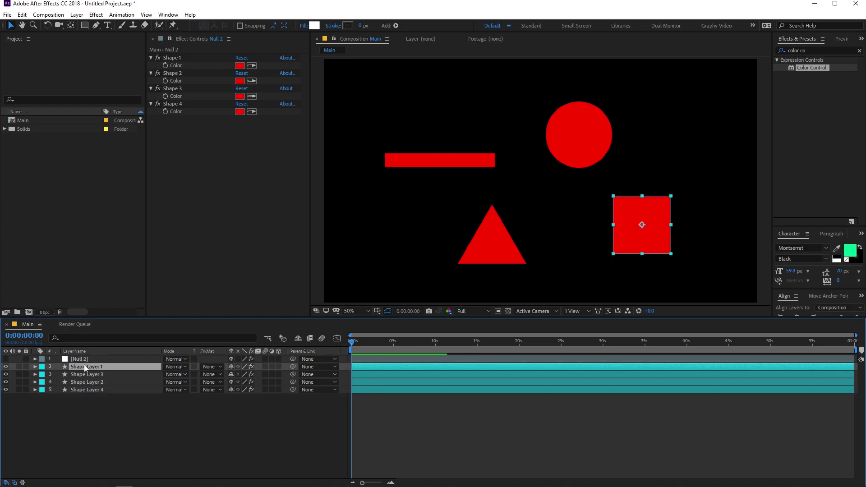
{"action": "left_click", "coordinate": [79, 342]}
{"action": "type", "text": "color"}
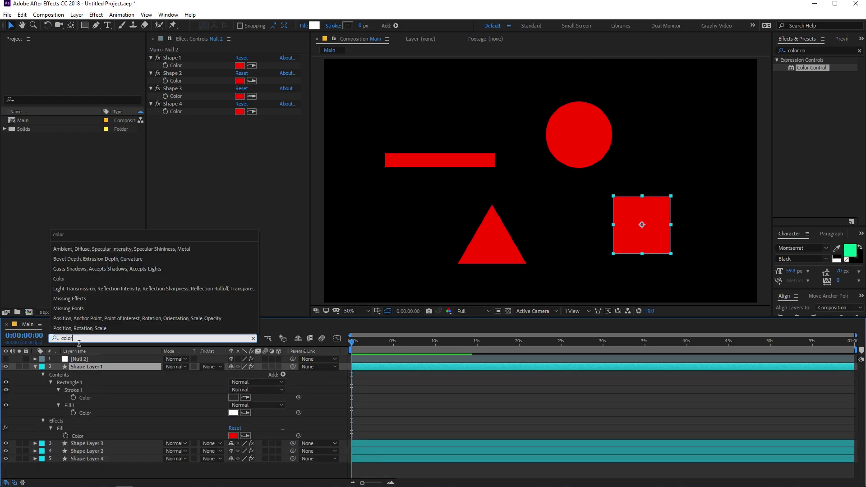
{"action": "key", "text": "Return"}
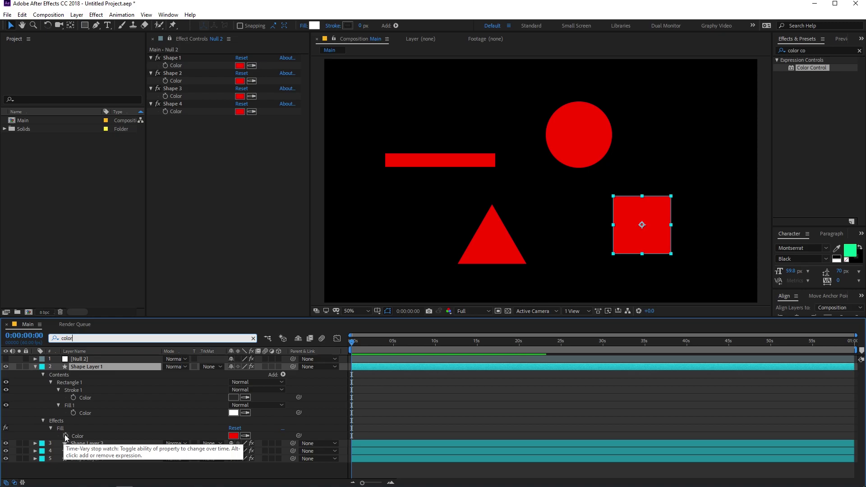
Link the Fill effect's Color on Shape Layer 1 by expression to the Shape 1 color control on Null 2
{"action": "left_click", "coordinate": [65, 436], "text": "alt"}
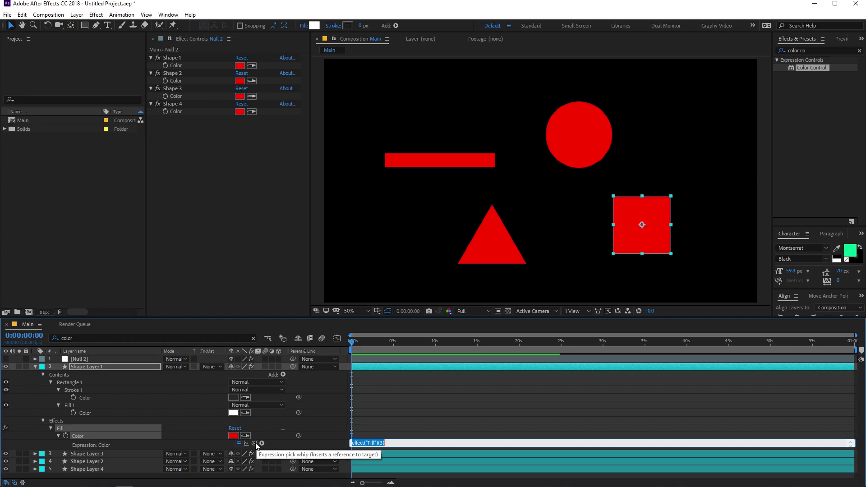
{"action": "left_click_drag", "start_coordinate": [253, 443], "coordinate": [180, 64]}
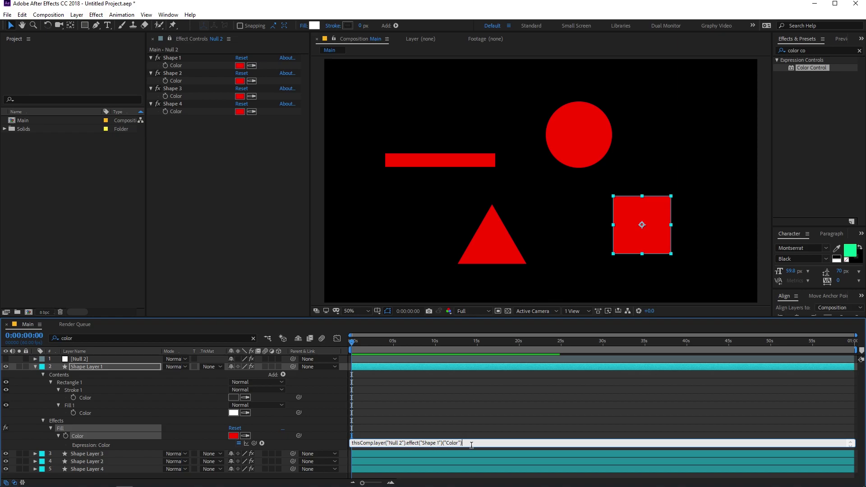
{"action": "left_click", "coordinate": [461, 410]}
Test the Shape 1 color control on the null by shifting its hue, and accept it at red FF0000
{"action": "left_click", "coordinate": [239, 65]}
{"action": "left_click_drag", "start_coordinate": [236, 270], "coordinate": [242, 247]}
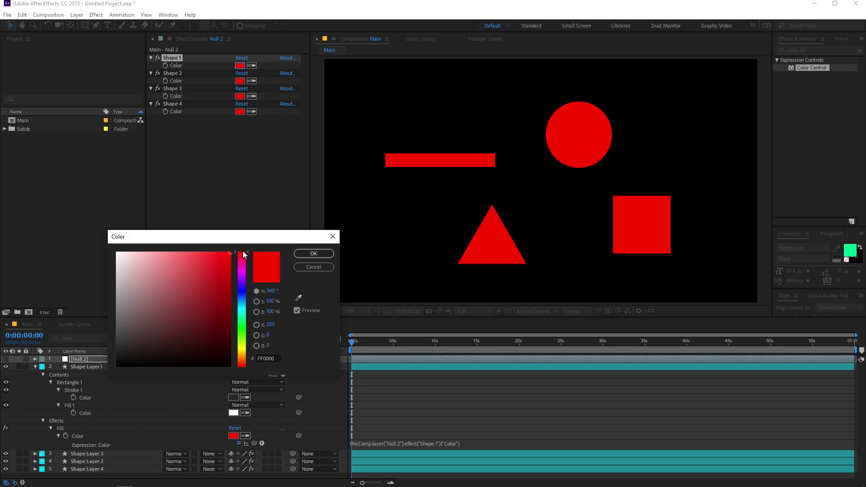
{"action": "left_click", "coordinate": [314, 253]}
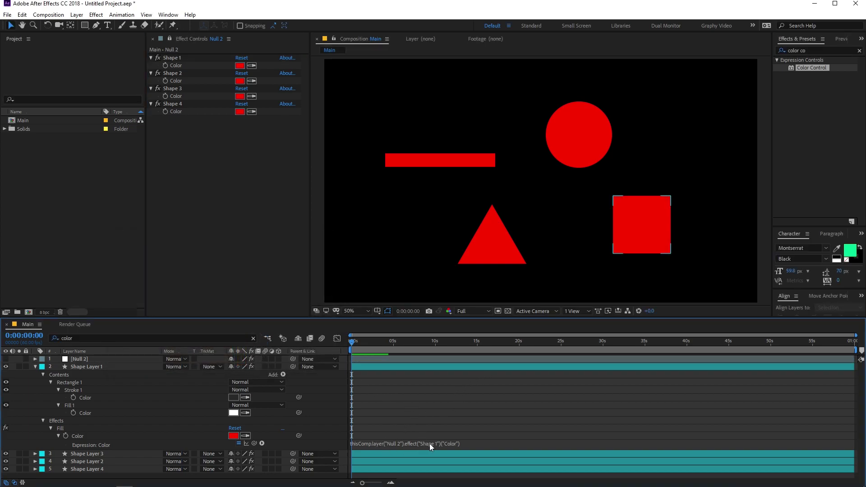
Replace "Color" with the index 1 in Shape Layer 1's Fill color expression, so it ends in effect("Shape 1")(1)
{"action": "left_click", "coordinate": [456, 442]}
{"action": "left_click", "coordinate": [459, 442]}
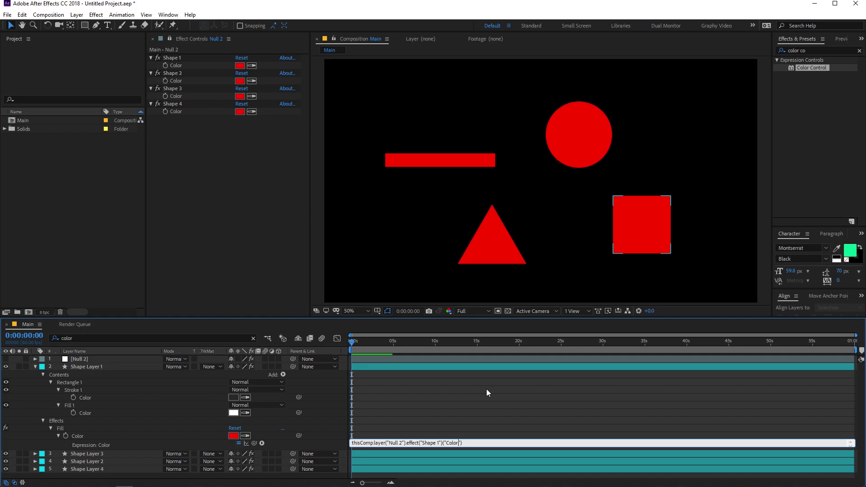
{"action": "key", "text": "shift+Left"}
{"action": "key", "text": "shift+Left"}
{"action": "key", "text": "shift+Left"}
{"action": "key", "text": "shift+Left"}
{"action": "key", "text": "shift+Left"}
{"action": "key", "text": "shift+Left"}
{"action": "key", "text": "shift+Left"}
{"action": "type", "text": "1"}
{"action": "left_click", "coordinate": [216, 184]}
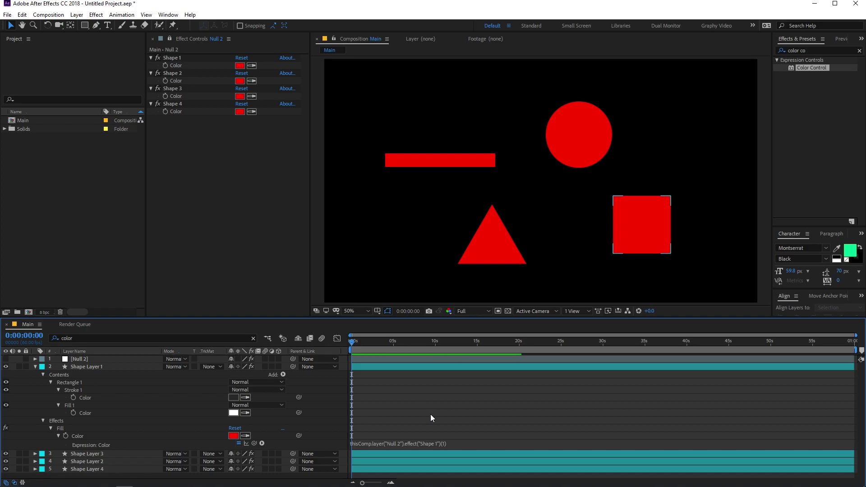
{"action": "left_click", "coordinate": [444, 444]}
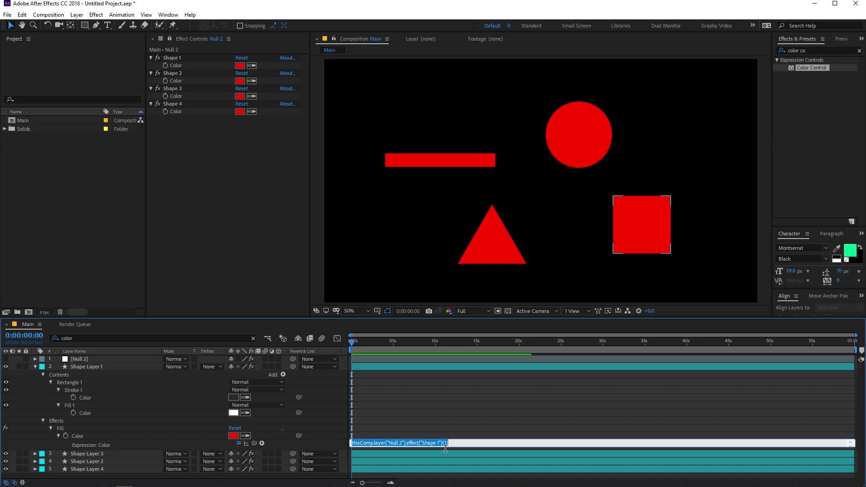
{"action": "left_click", "coordinate": [458, 409]}
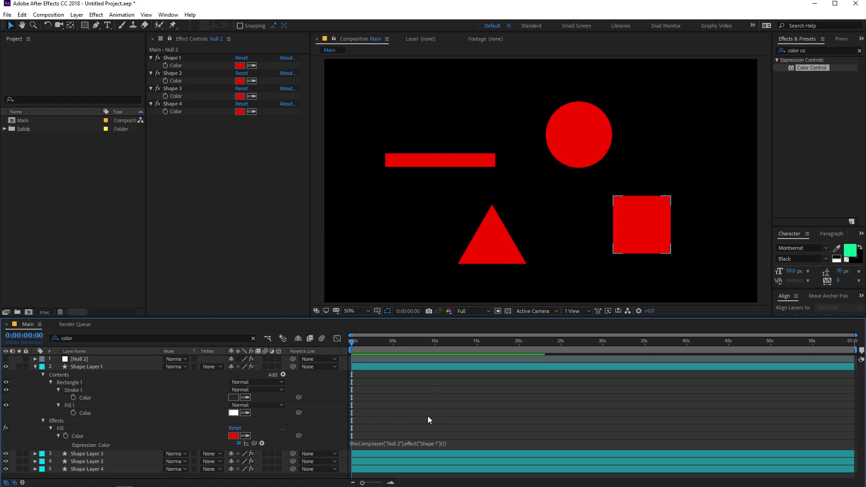
{"action": "left_click", "coordinate": [443, 445]}
{"action": "left_click", "coordinate": [449, 444]}
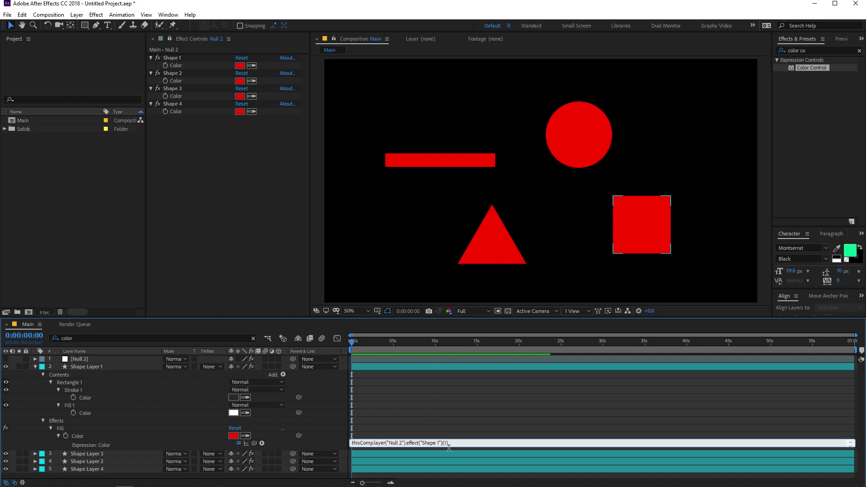
{"action": "key", "text": "KP_Enter"}
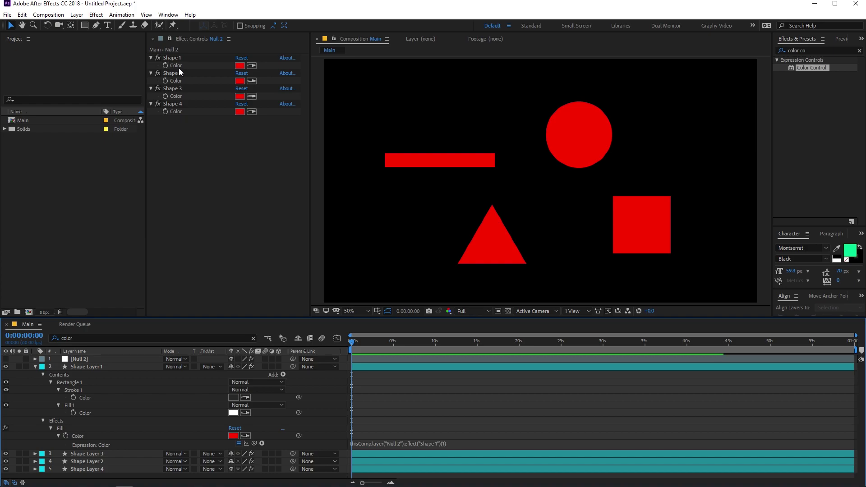
Link the Fill colors of Shape Layers 3, 2 and 4 to the null's Shape 2, Shape 3 and Shape 4 controls, with expressions ending in (1)
{"action": "left_click", "coordinate": [96, 453]}
{"action": "left_click", "coordinate": [86, 339]}
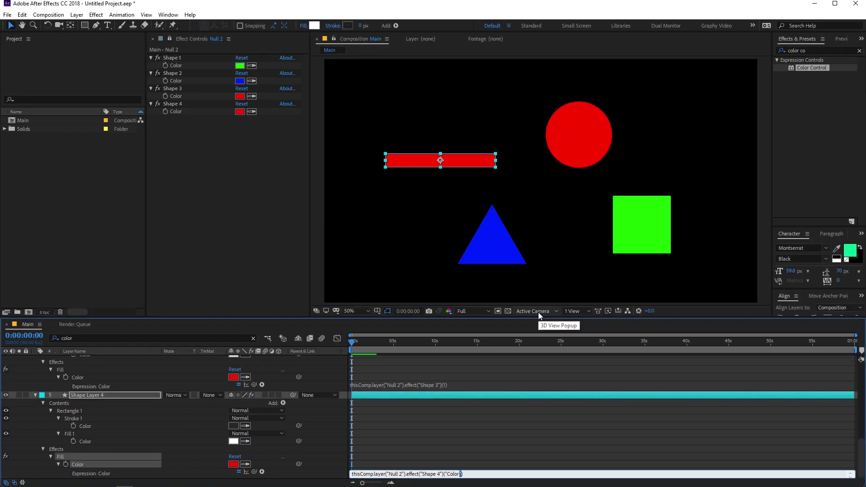
{"action": "left_click", "coordinate": [484, 417]}
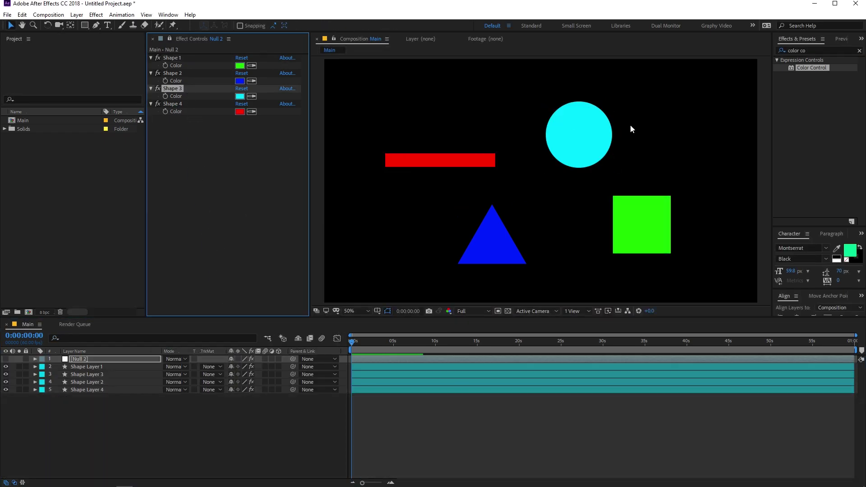
Find the Slider Control effect by searching for "slide", add it to Null 2 and try scrubbing its value
{"action": "left_click", "coordinate": [858, 52]}
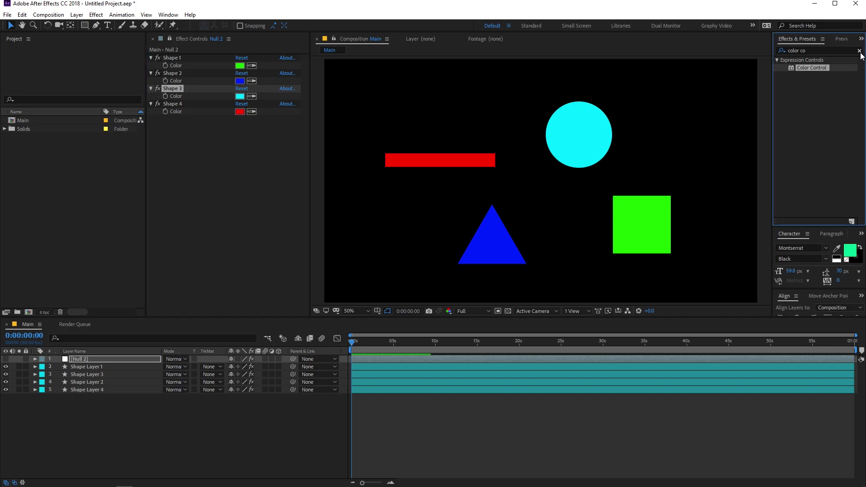
{"action": "type", "text": "slide"}
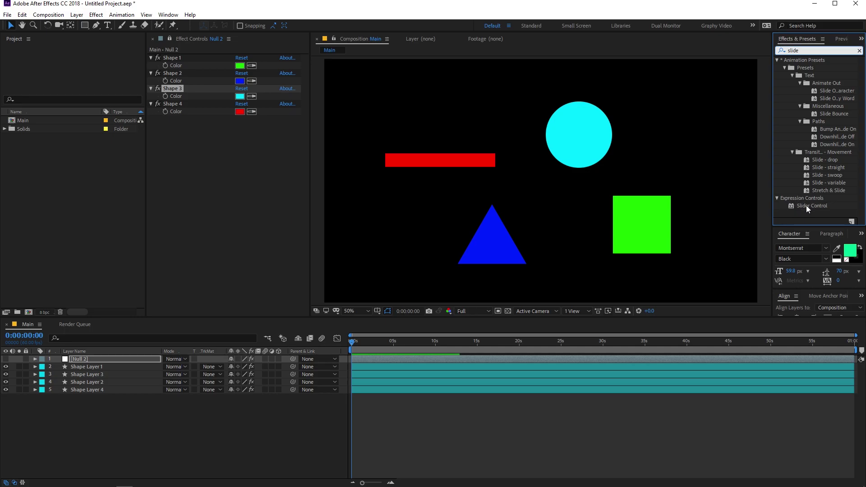
{"action": "left_click", "coordinate": [776, 197]}
{"action": "left_click", "coordinate": [776, 198]}
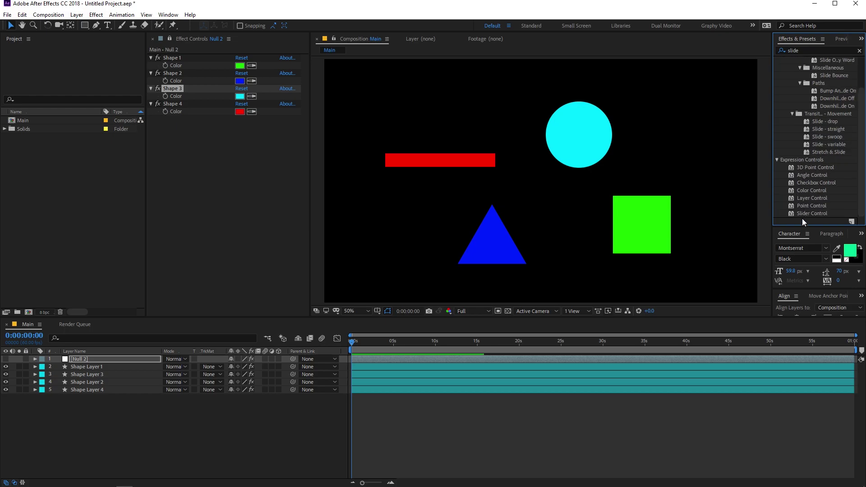
{"action": "left_click_drag", "start_coordinate": [803, 213], "coordinate": [202, 176]}
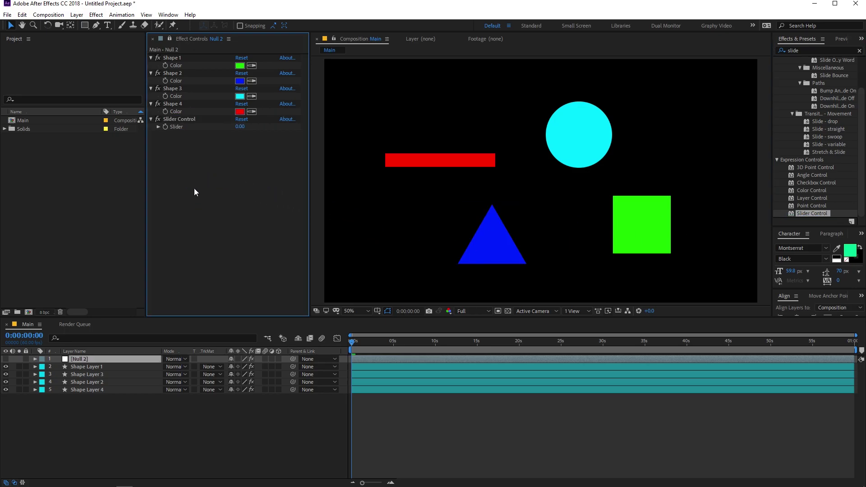
{"action": "left_click", "coordinate": [181, 120]}
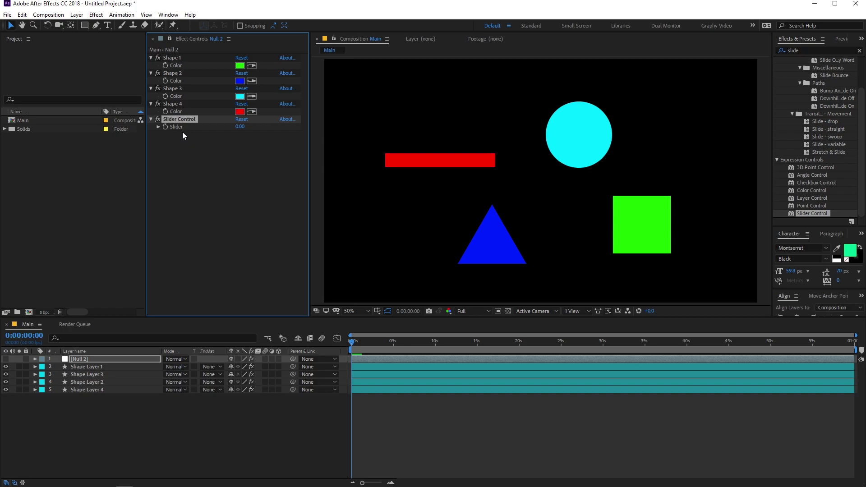
{"action": "left_click_drag", "start_coordinate": [239, 127], "coordinate": [291, 132]}
Reveal the Opacity property of Shape Layer 1 and try scrubbing its value
{"action": "left_click", "coordinate": [94, 368]}
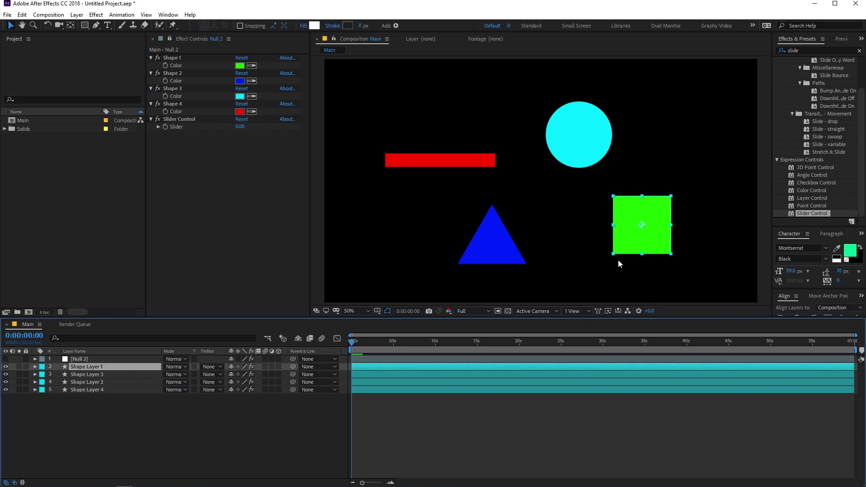
{"action": "key", "text": "t"}
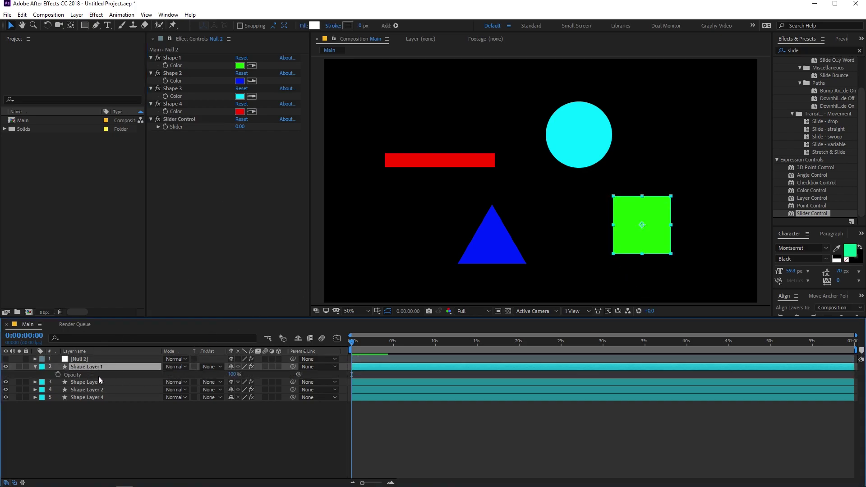
{"action": "left_click_drag", "start_coordinate": [232, 374], "coordinate": [261, 375]}
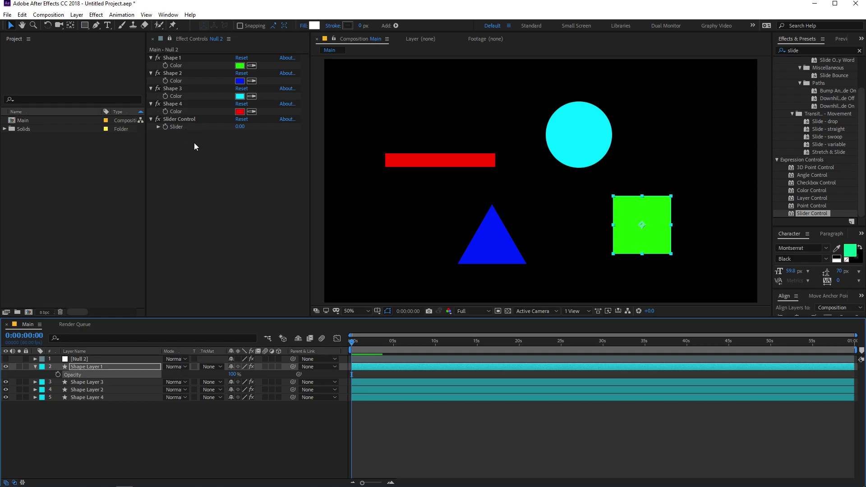
Rename the Slider Control on Null 2 to "Opacity"
{"action": "left_click", "coordinate": [179, 119]}
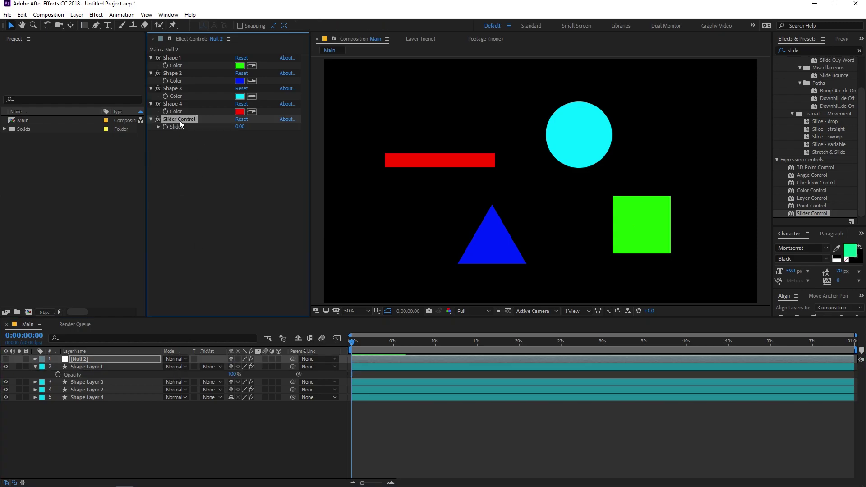
{"action": "key", "text": "Return"}
{"action": "type", "text": "Opacity"}
{"action": "key", "text": "Return"}
Link Shape Layer 1's Opacity by expression to the Opacity slider on Null 2, replacing "Slider" with the index 1
{"action": "left_click", "coordinate": [58, 374], "text": "alt"}
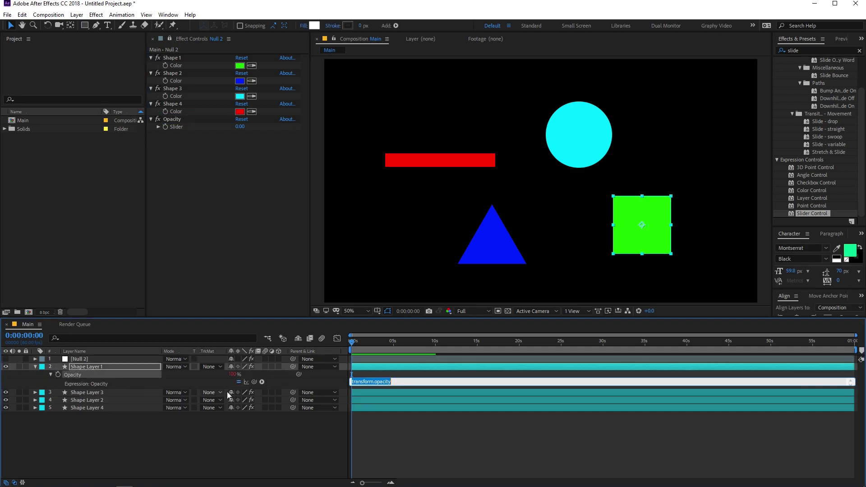
{"action": "left_click_drag", "start_coordinate": [251, 382], "coordinate": [175, 125]}
{"action": "key", "text": "shift+Left"}
{"action": "key", "text": "shift+Left"}
{"action": "key", "text": "shift+Left"}
{"action": "key", "text": "shift+Left"}
{"action": "key", "text": "shift+Left"}
{"action": "key", "text": "shift+Left"}
{"action": "key", "text": "shift+Left"}
{"action": "key", "text": "shift+Left"}
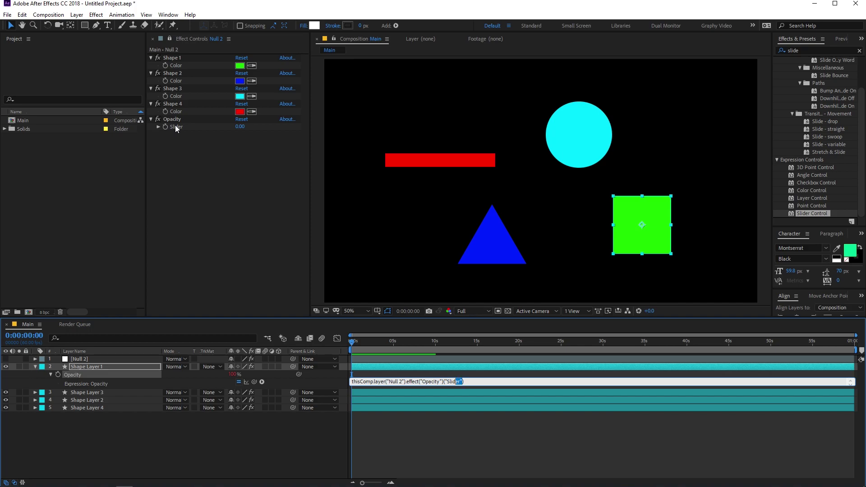
{"action": "type", "text": "1"}
{"action": "left_click", "coordinate": [441, 431]}
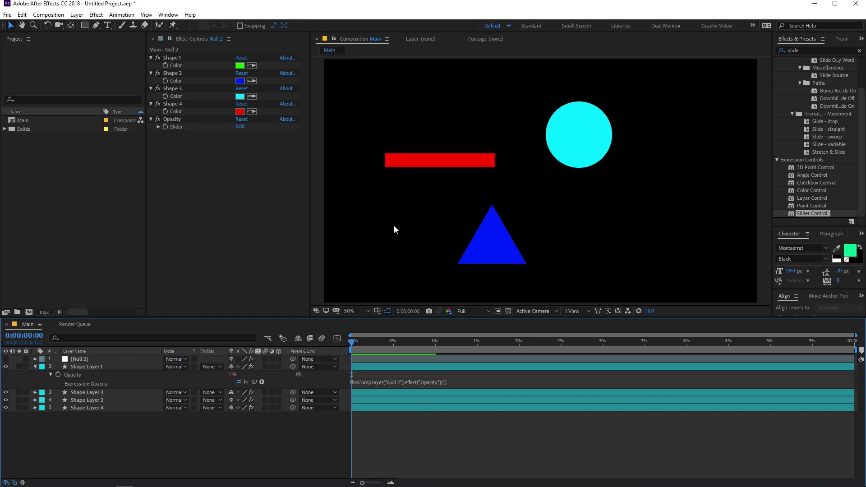
Test the Opacity slider on Null 2 by raising it to 119
{"action": "left_click", "coordinate": [177, 120]}
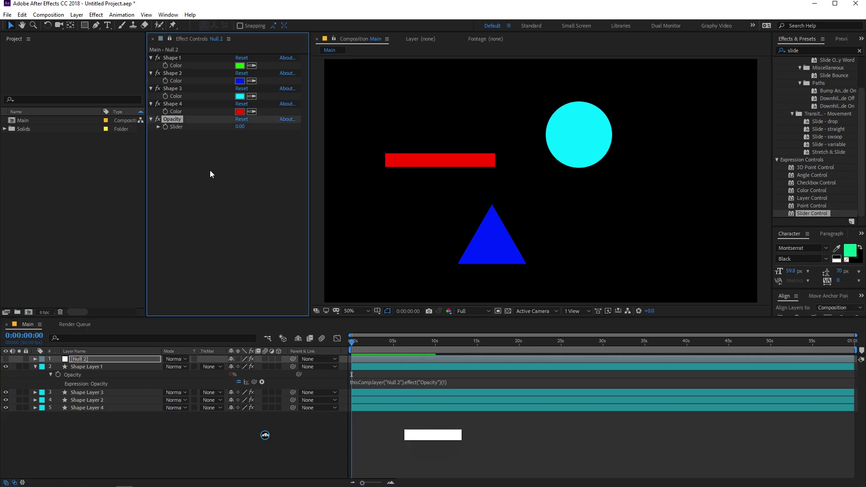
{"action": "left_click_drag", "start_coordinate": [247, 129], "coordinate": [289, 135]}
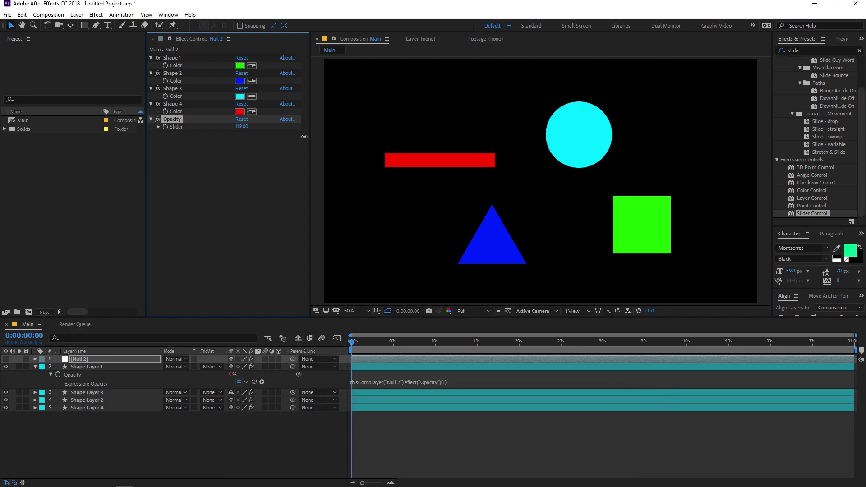
{"action": "left_click", "coordinate": [96, 395]}
{"action": "left_click", "coordinate": [182, 153]}
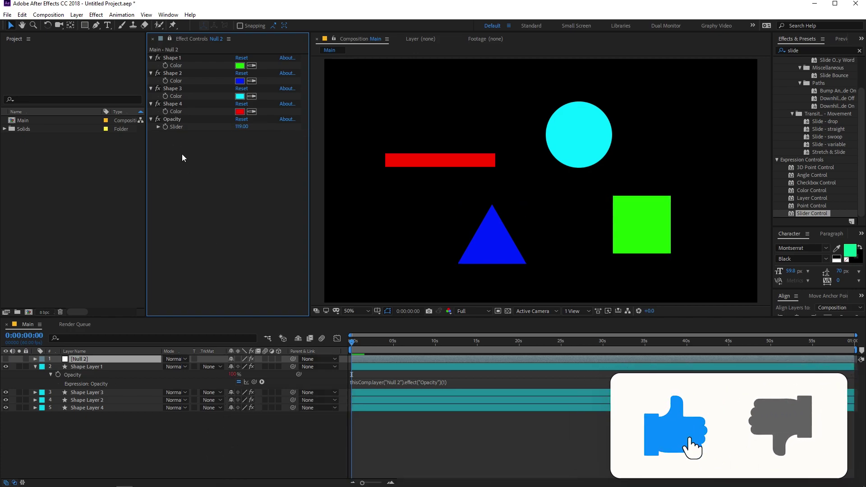
Duplicate the Opacity slider on Null 2, rename the copy "Scale" and set its value to 100
{"action": "left_click", "coordinate": [175, 121]}
{"action": "key", "text": "ctrl+d"}
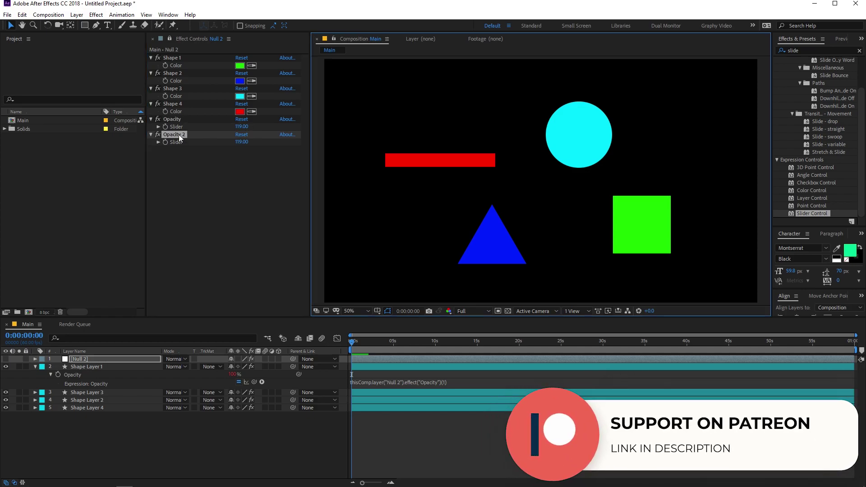
{"action": "left_click", "coordinate": [178, 135]}
{"action": "key", "text": "Return"}
{"action": "type", "text": "Scale"}
{"action": "key", "text": "Return"}
{"action": "left_click", "coordinate": [244, 147]}
{"action": "type", "text": "100"}
{"action": "key", "text": "Return"}
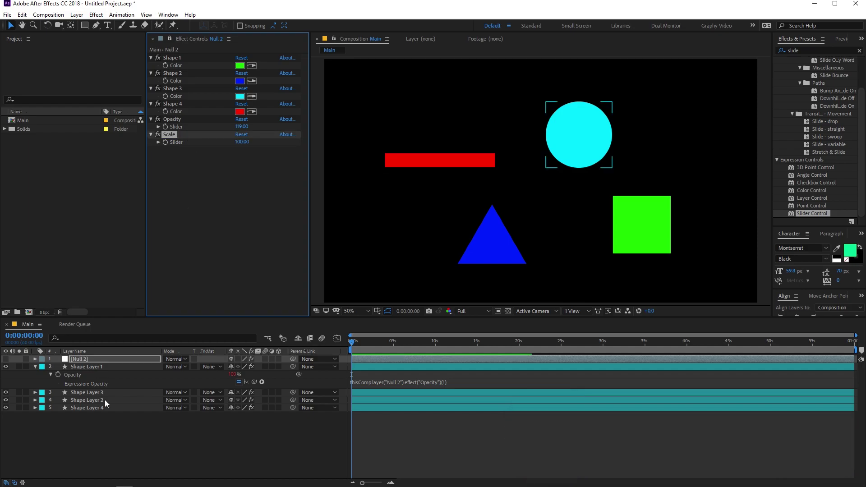
Link the Scale property of Shape Layer 2 by expression to the Scale slider on Null 2
{"action": "left_click", "coordinate": [105, 399]}
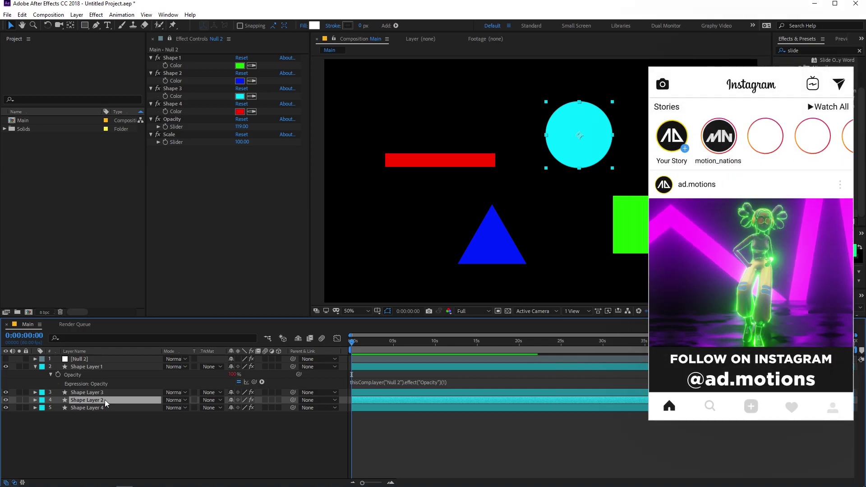
{"action": "key", "text": "s"}
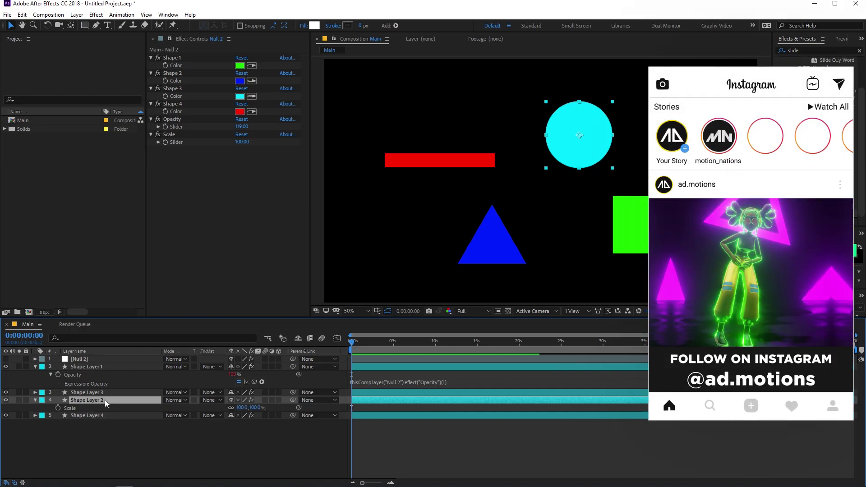
{"action": "left_click", "coordinate": [59, 409], "text": "alt"}
{"action": "left_click_drag", "start_coordinate": [253, 415], "coordinate": [178, 142]}
Replace "Slider" with the index 1 in Shape Layer 2's Scale expression and raise the null's Scale slider to 144
{"action": "left_click", "coordinate": [429, 416]}
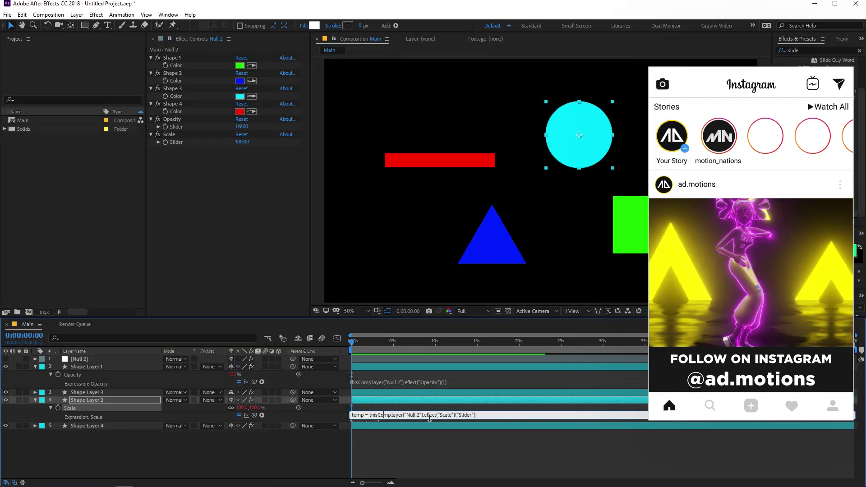
{"action": "key", "text": "shift+Right"}
{"action": "key", "text": "shift+Right"}
{"action": "key", "text": "shift+Right"}
{"action": "key", "text": "shift+Right"}
{"action": "key", "text": "shift+Right"}
{"action": "key", "text": "shift+Right"}
{"action": "key", "text": "shift+Right"}
{"action": "key", "text": "shift+Right"}
{"action": "type", "text": "1"}
{"action": "left_click", "coordinate": [432, 453]}
{"action": "left_click_drag", "start_coordinate": [242, 141], "coordinate": [276, 159]}
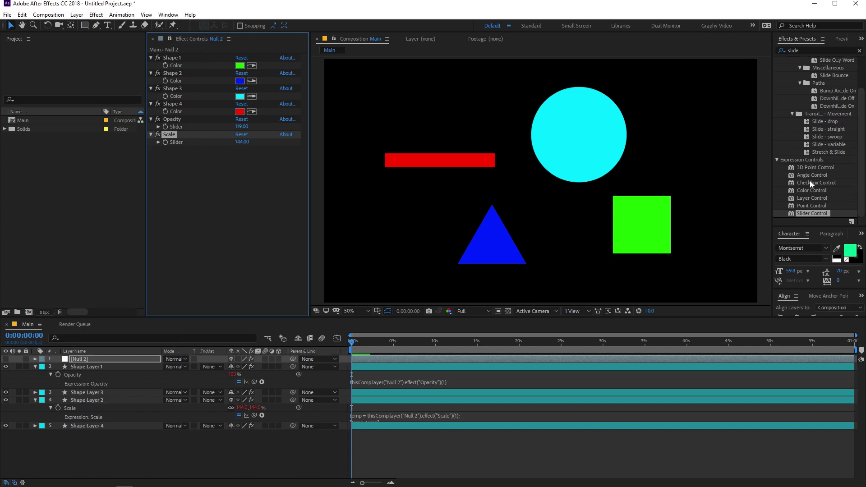
Add a Point Control to Null 2 and briefly reveal the Position property of Shape Layer 3
{"action": "left_click_drag", "start_coordinate": [808, 206], "coordinate": [205, 168]}
{"action": "left_click", "coordinate": [223, 204]}
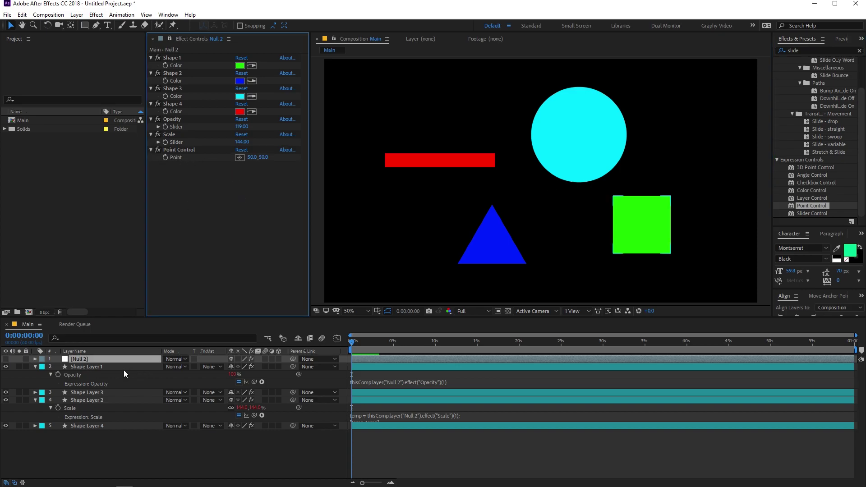
{"action": "left_click", "coordinate": [94, 393]}
{"action": "key", "text": "p"}
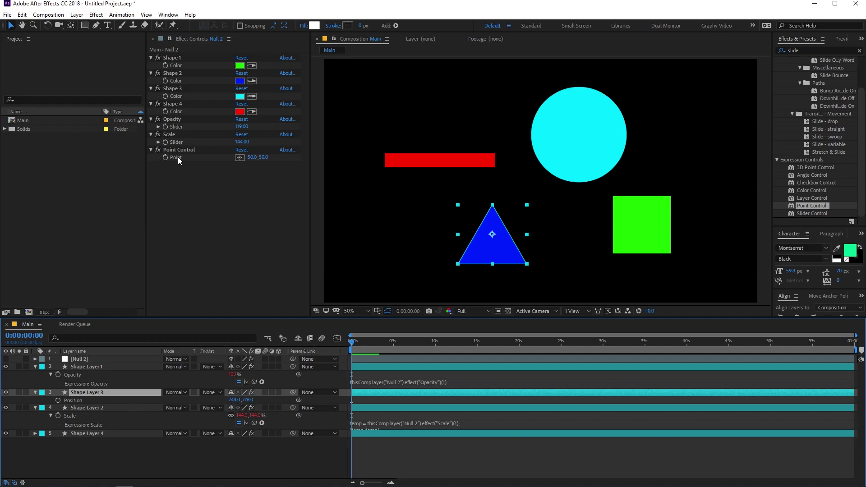
{"action": "key", "text": "p"}
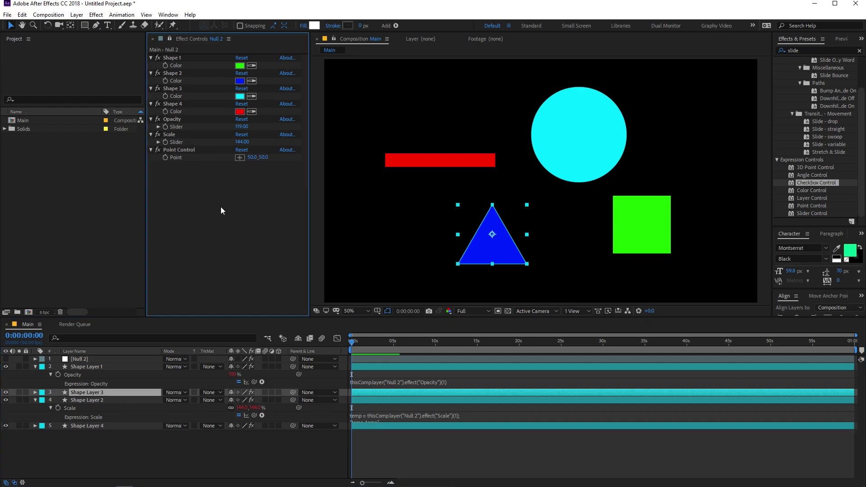
Add an Angle Control to Null 2 and turn its angle to -17°
{"action": "left_click_drag", "start_coordinate": [810, 182], "coordinate": [198, 199]}
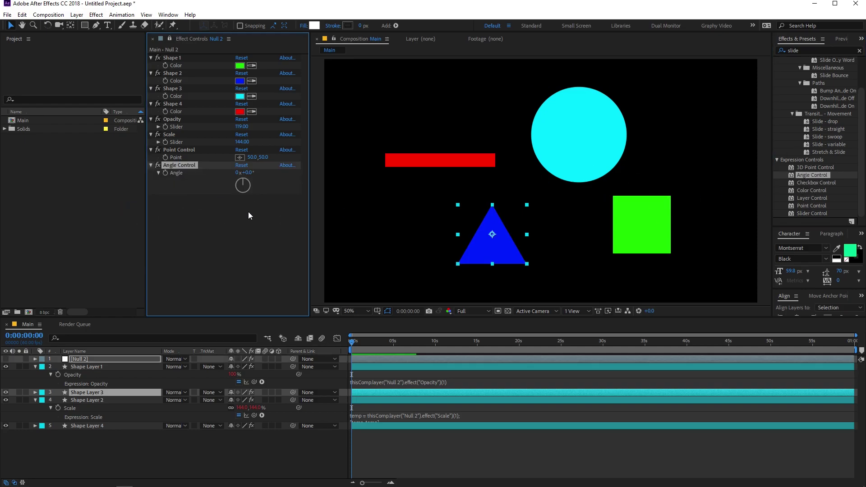
{"action": "mouse_move", "coordinate": [242, 173]}
{"action": "left_mouse_down"}
{"action": "mouse_move", "coordinate": [292, 193]}
{"action": "mouse_move", "coordinate": [259, 193]}
{"action": "mouse_move", "coordinate": [288, 181]}
{"action": "mouse_move", "coordinate": [256, 177]}
{"action": "mouse_move", "coordinate": [205, 183]}
{"action": "mouse_move", "coordinate": [239, 179]}
{"action": "left_mouse_up"}
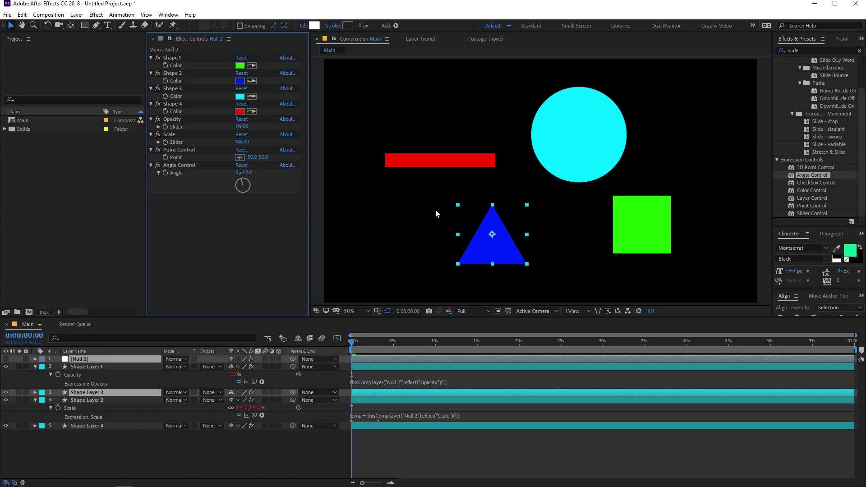
Add a Checkbox Control to Null 2
{"action": "left_click", "coordinate": [805, 183]}
{"action": "left_click_drag", "start_coordinate": [814, 183], "coordinate": [199, 254]}
{"action": "left_click", "coordinate": [226, 238]}
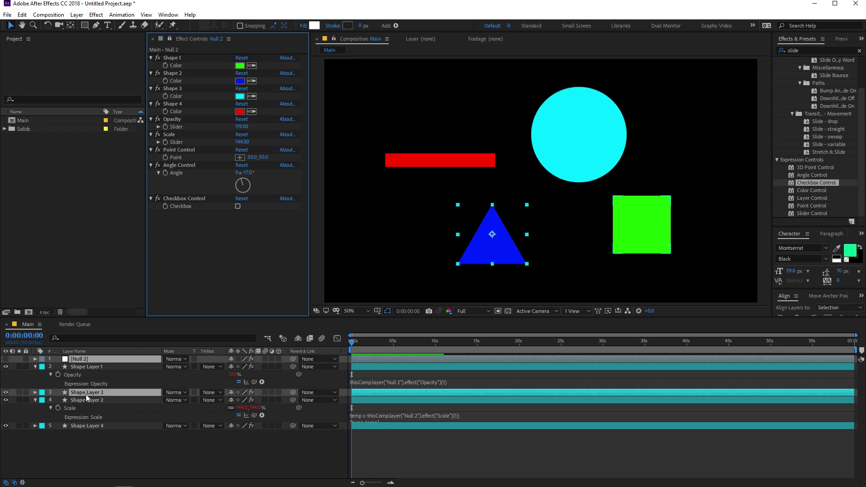
Start an if condition in a new Opacity expression on Shape Layer 4, referencing the Checkbox Control on Null 2
{"action": "left_click", "coordinate": [37, 366]}
{"action": "left_click", "coordinate": [92, 391]}
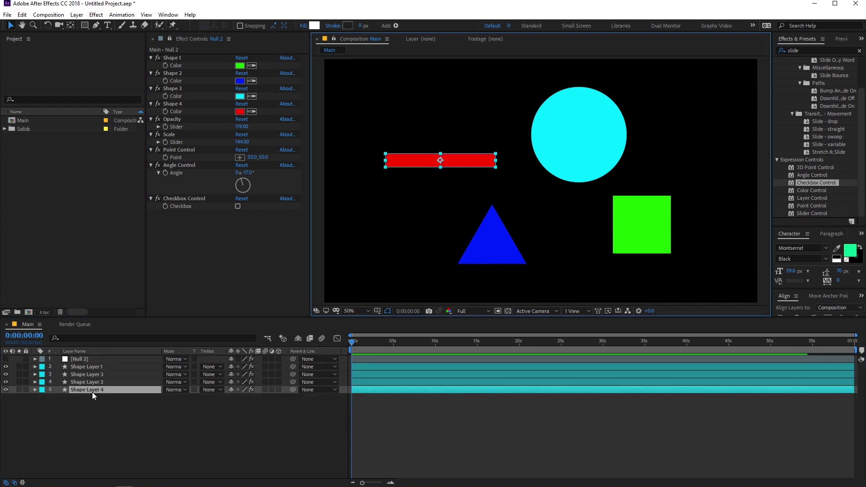
{"action": "key", "text": "t"}
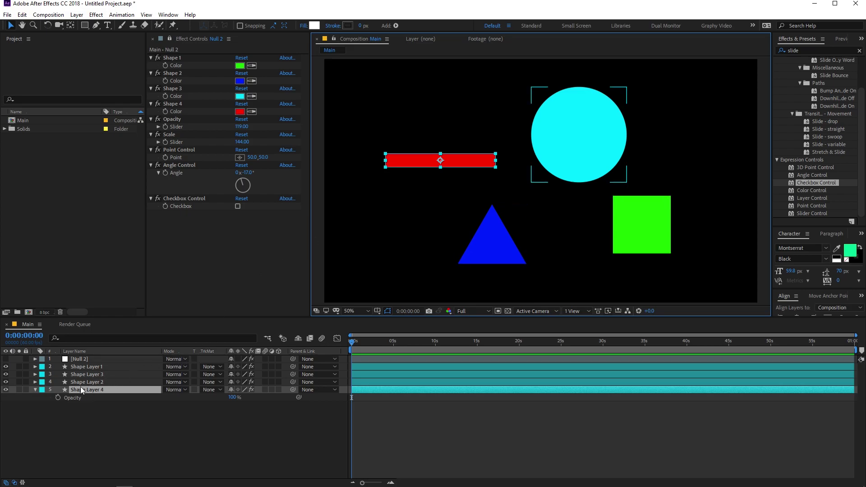
{"action": "left_click", "coordinate": [58, 398], "text": "alt"}
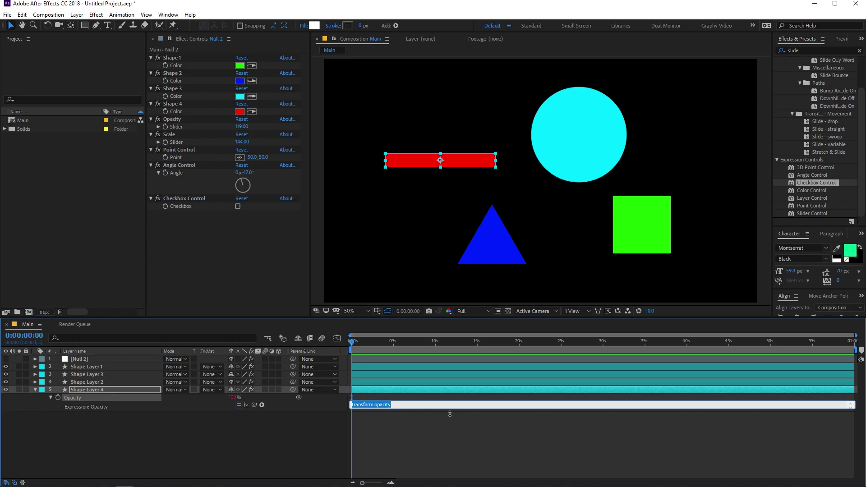
{"action": "key", "text": "BackSpace"}
{"action": "type", "text": "("}
{"action": "left_click_drag", "start_coordinate": [254, 406], "coordinate": [183, 205]}
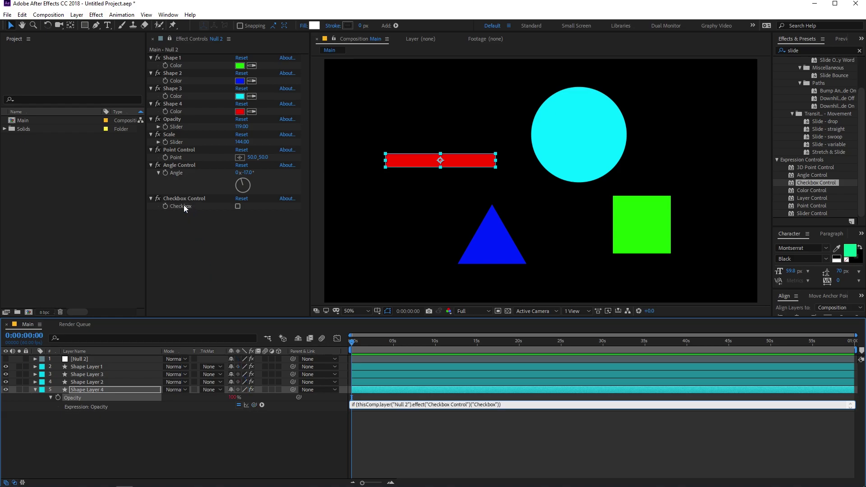
Replace "Checkbox" with the index 1 in Shape Layer 4's Opacity expression and complete it with "> 0) {100} else {0}"
{"action": "key", "text": "shift+Left"}
{"action": "key", "text": "shift+Left"}
{"action": "key", "text": "shift+Left"}
{"action": "key", "text": "shift+Left"}
{"action": "key", "text": "shift+Left"}
{"action": "key", "text": "shift+Left"}
{"action": "key", "text": "shift+Left"}
{"action": "key", "text": "shift+Left"}
{"action": "key", "text": "shift+Left"}
{"action": "key", "text": "shift+Left"}
{"action": "key", "text": "BackSpace"}
{"action": "type", "text": "> 0) {100} else"}
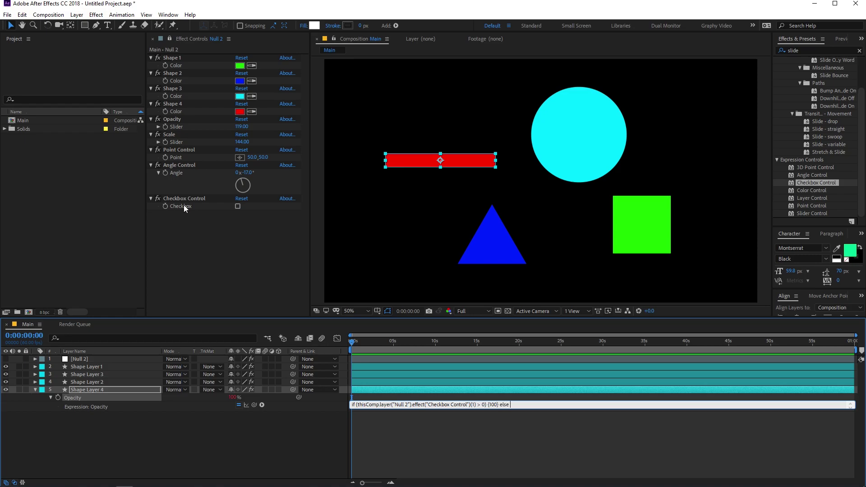
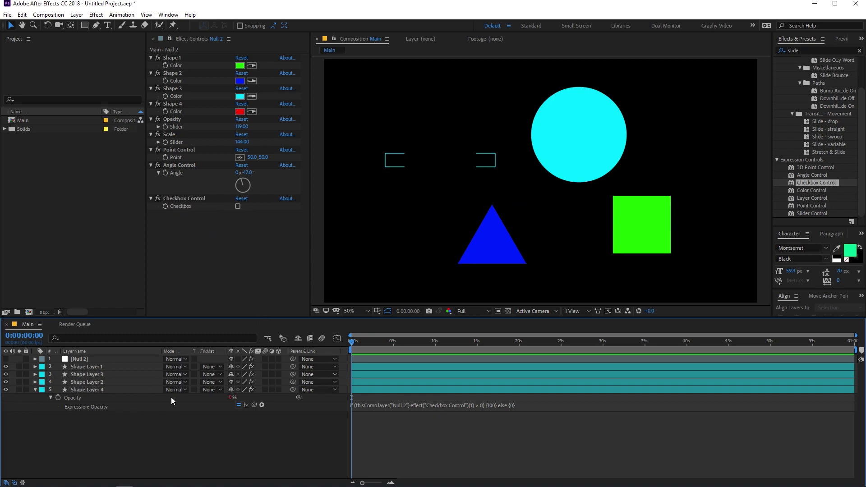
Enable the checkbox on Null 2 and examine the condition and else value in Shape Layer 4's Opacity expression
{"action": "left_click", "coordinate": [237, 206]}
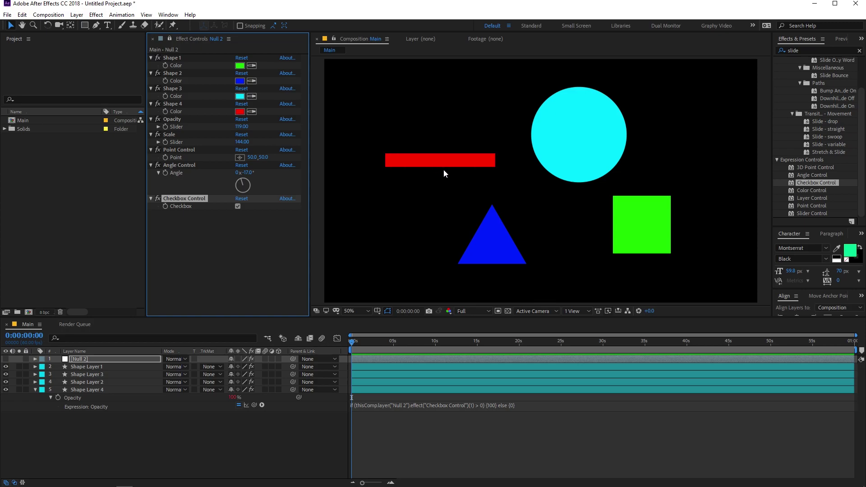
{"action": "left_click", "coordinate": [426, 406]}
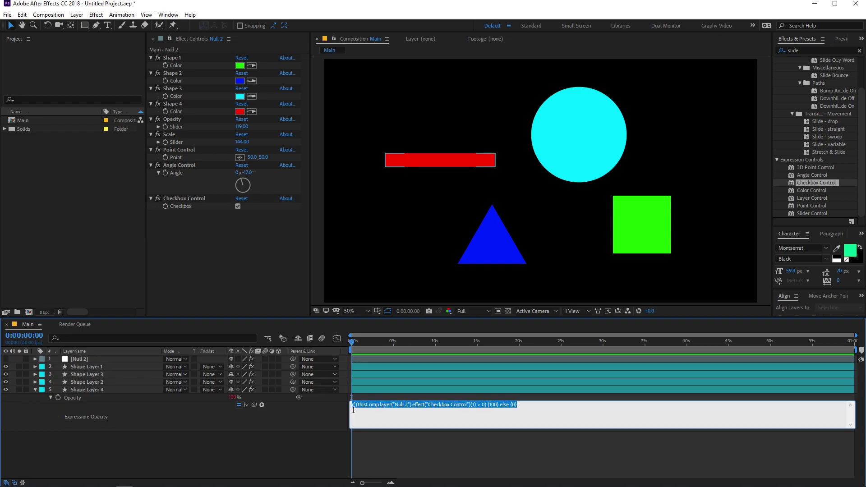
{"action": "left_click", "coordinate": [353, 410]}
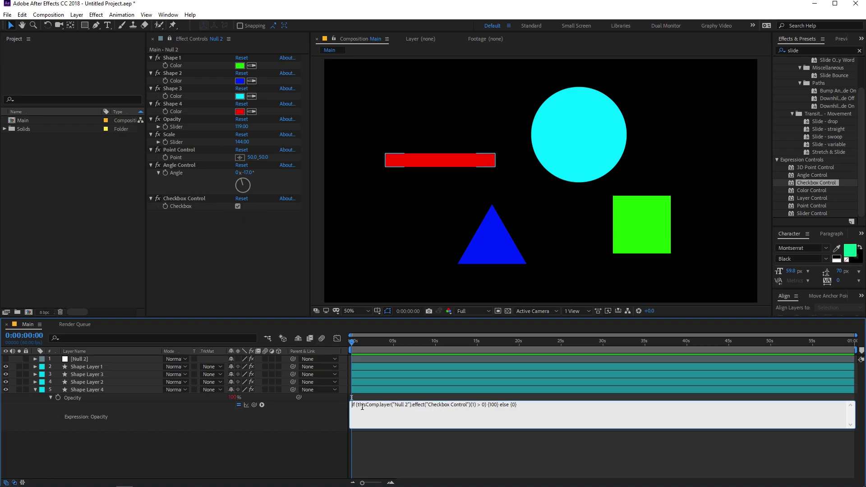
{"action": "left_click_drag", "start_coordinate": [357, 405], "coordinate": [478, 408]}
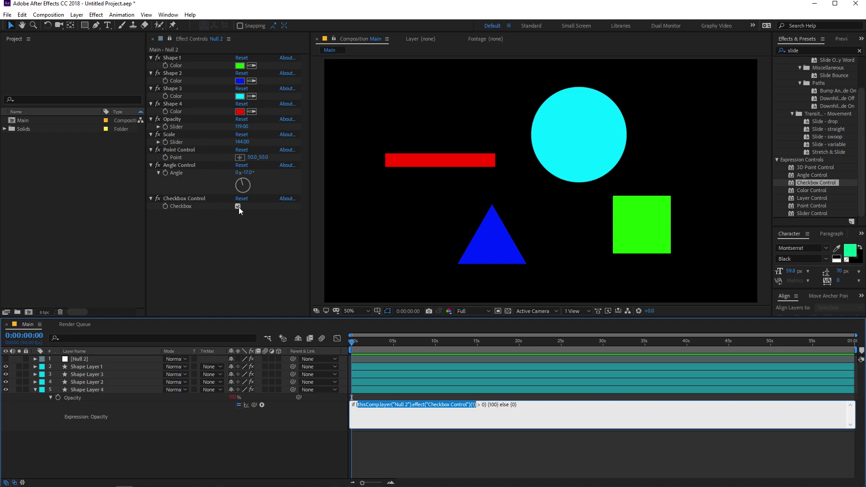
{"action": "left_click", "coordinate": [516, 405]}
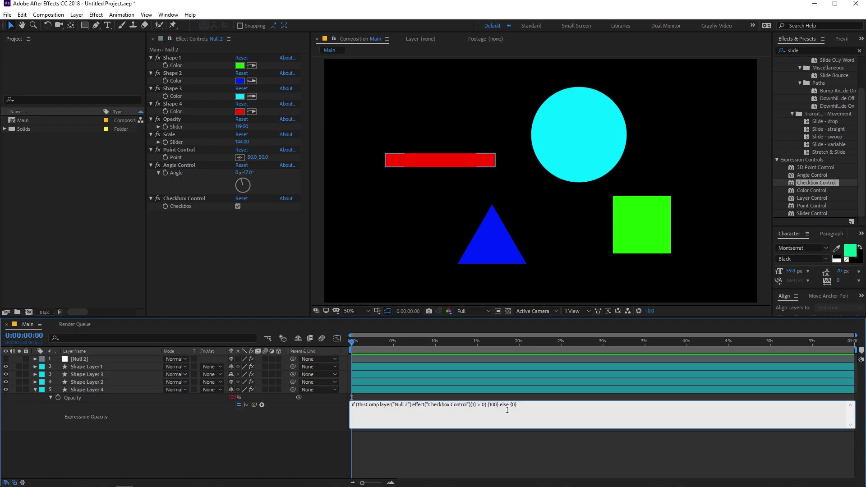
{"action": "left_click_drag", "start_coordinate": [509, 406], "coordinate": [518, 406]}
{"action": "left_click", "coordinate": [528, 410]}
Toggle Null 2's checkbox off and on again to test how it controls Shape Layer 4's opacity
{"action": "left_click", "coordinate": [237, 207]}
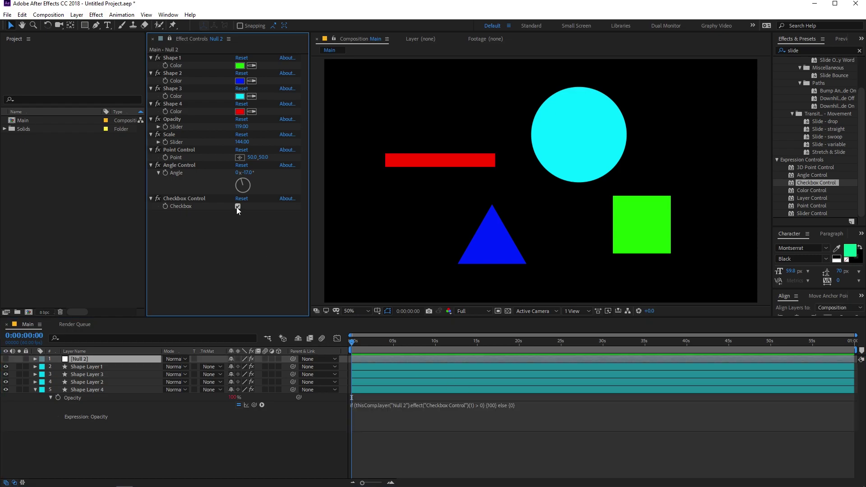
{"action": "left_click", "coordinate": [237, 207]}
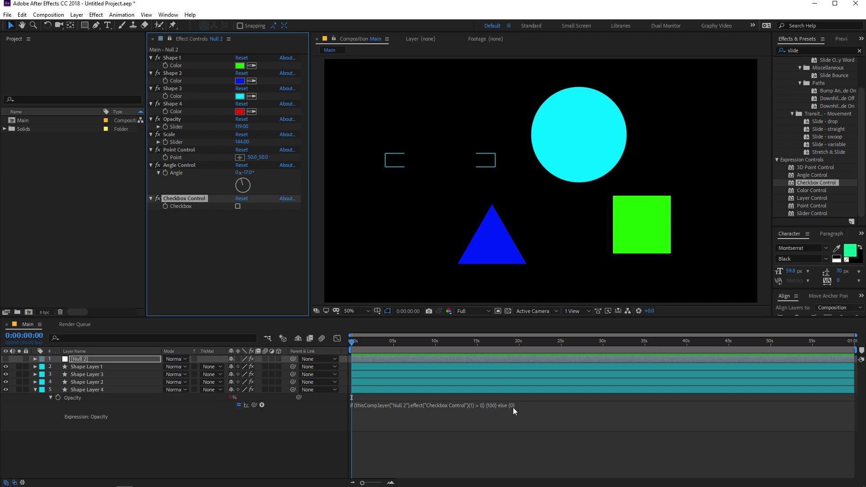
{"action": "left_click", "coordinate": [237, 207]}
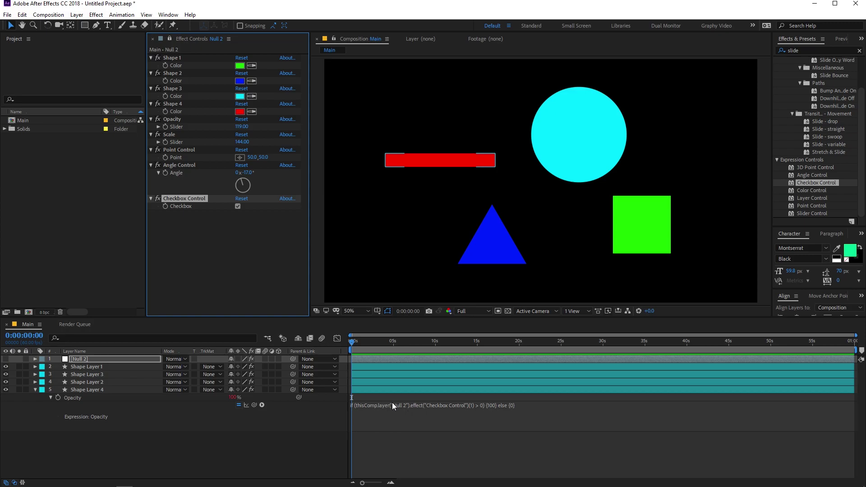
{"action": "left_click", "coordinate": [225, 258]}
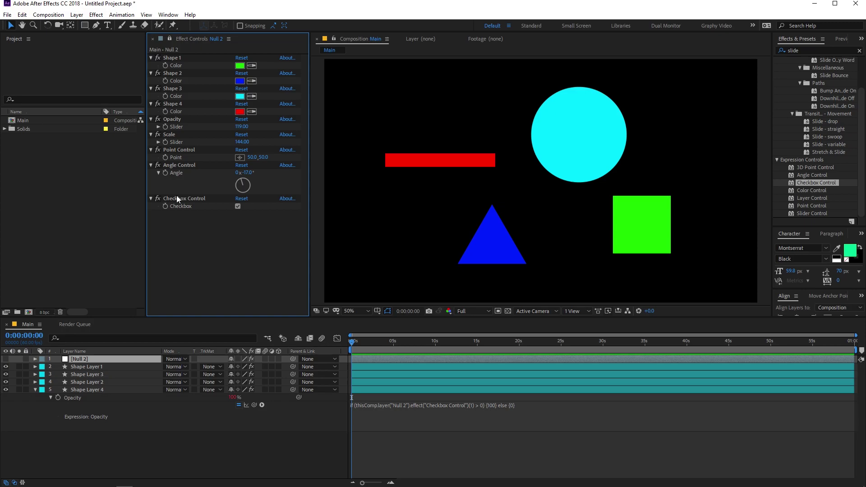
Delete Null 2 and move the long rectangle of Shape Layer 4 slightly upward in the composition
{"action": "key", "text": "Delete"}
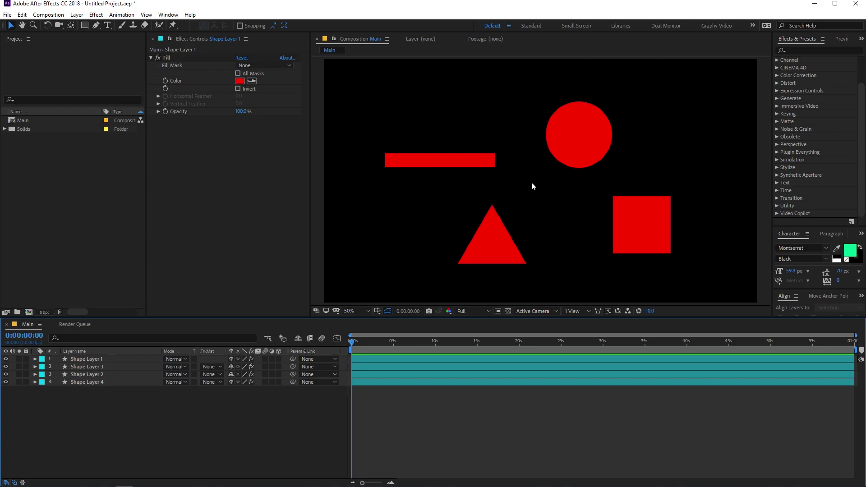
{"action": "left_click", "coordinate": [560, 141]}
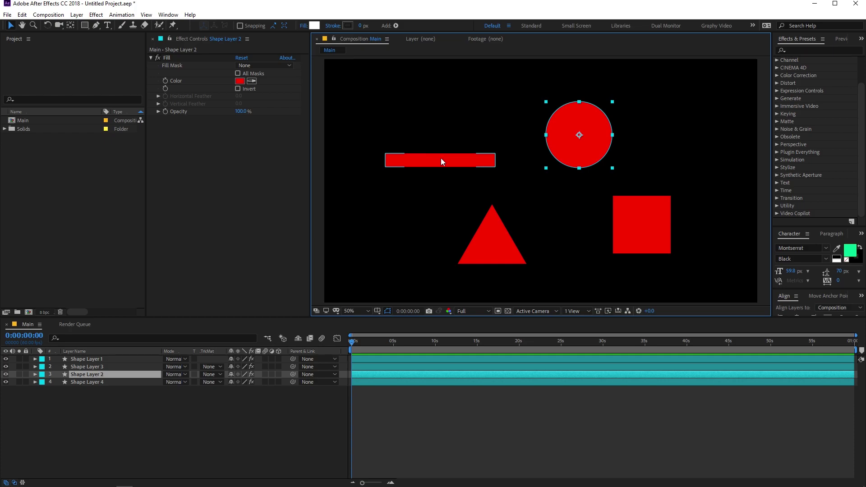
{"action": "left_click_drag", "start_coordinate": [451, 161], "coordinate": [448, 147]}
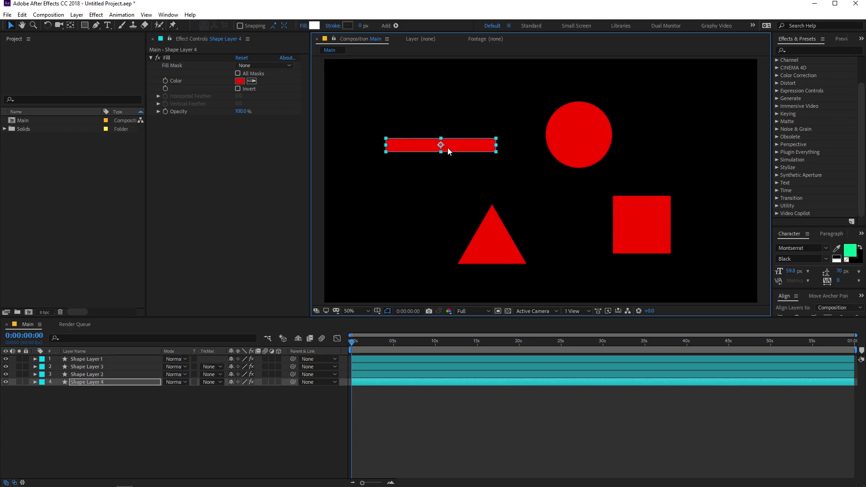
{"action": "left_click", "coordinate": [563, 142]}
{"action": "left_click", "coordinate": [133, 397]}
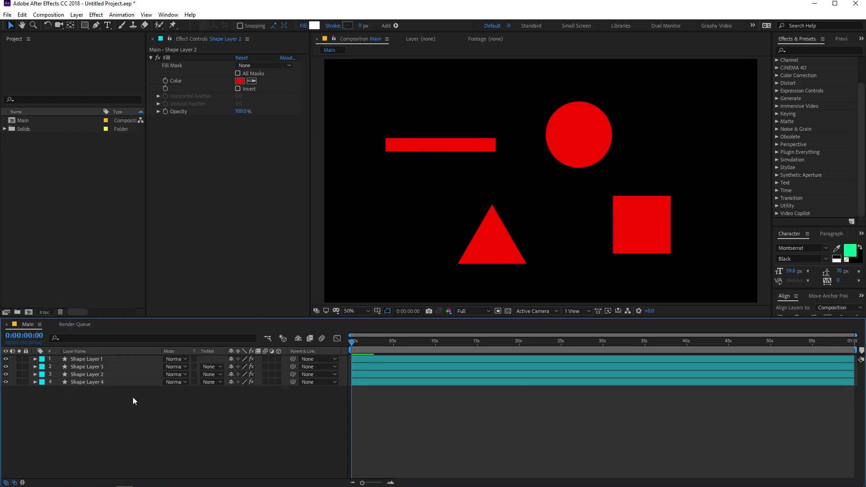
Copy Shape Layer 4's Fill effect with relative property links and paste it onto Shape Layers 1, 3 and 2
{"action": "left_click", "coordinate": [408, 146]}
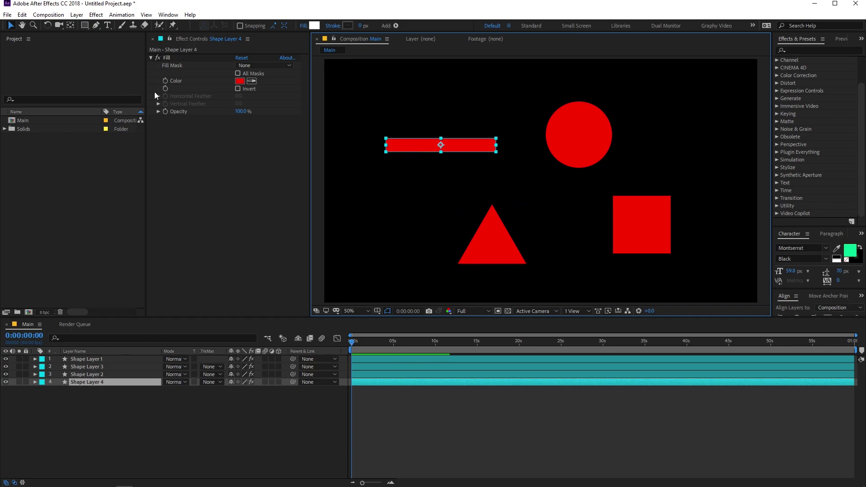
{"action": "left_click", "coordinate": [168, 58]}
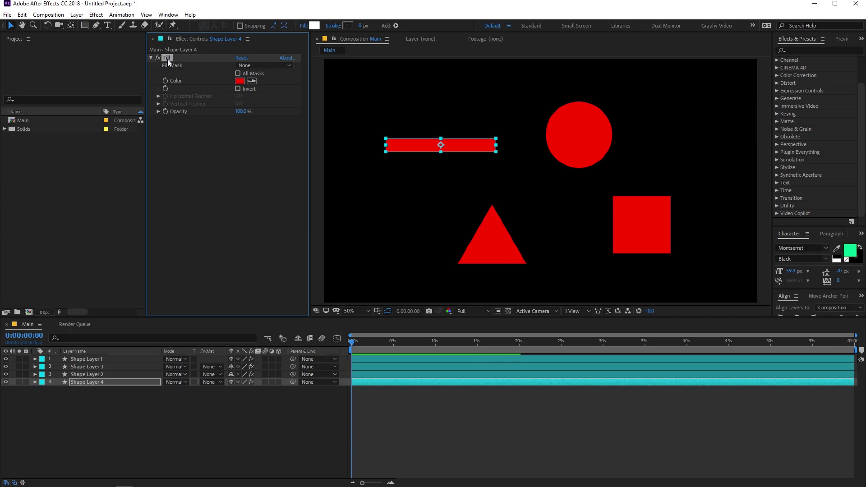
{"action": "left_click", "coordinate": [22, 14]}
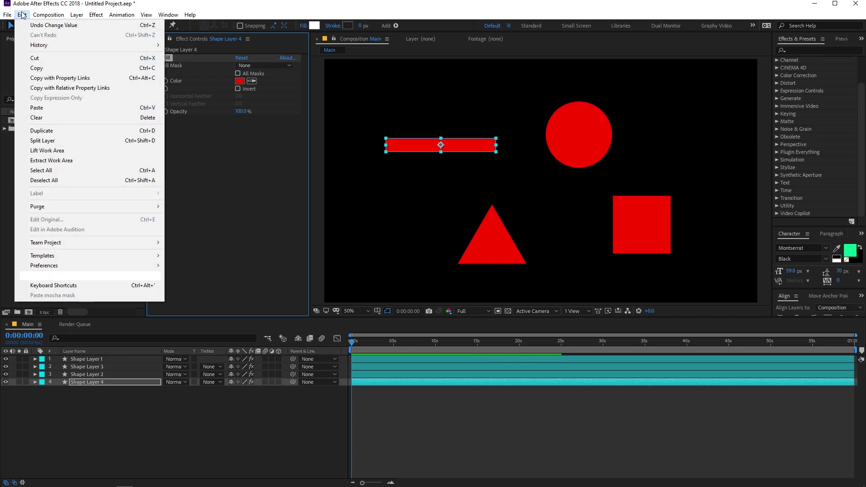
{"action": "left_click", "coordinate": [67, 88]}
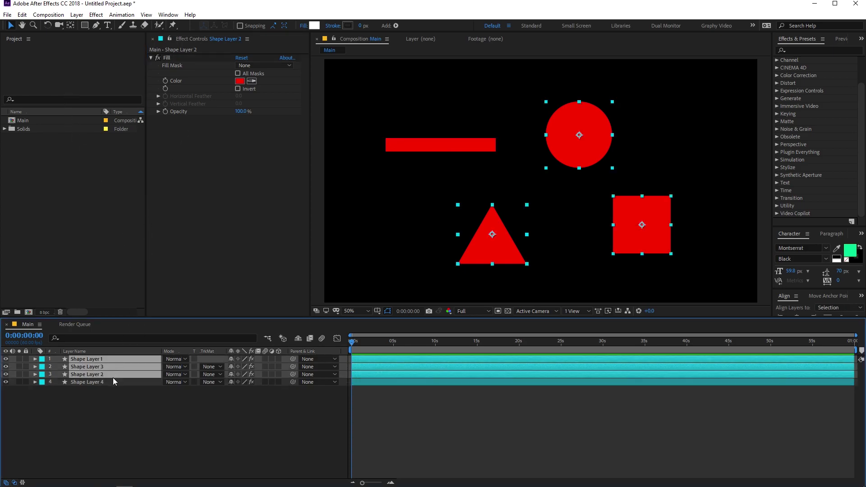
{"action": "key", "text": "ctrl+v"}
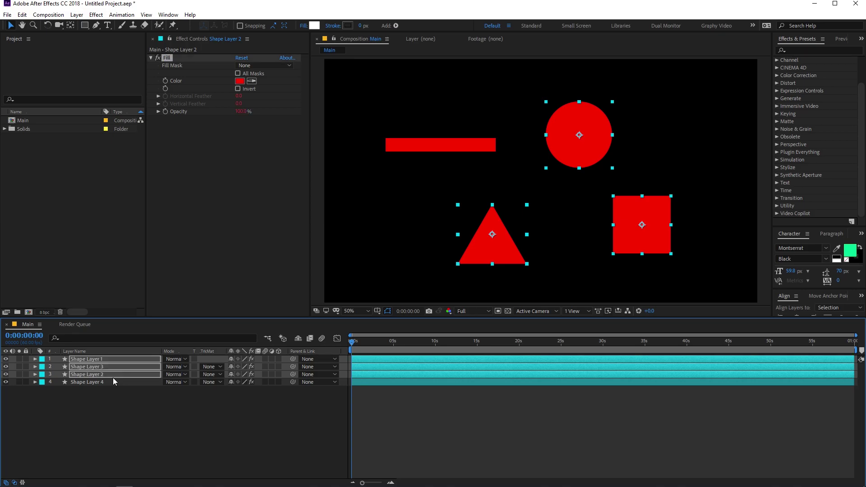
{"action": "left_click", "coordinate": [139, 424]}
Change Shape Layer 4's Fill color to a bright green to test the linked fills
{"action": "left_click", "coordinate": [92, 382]}
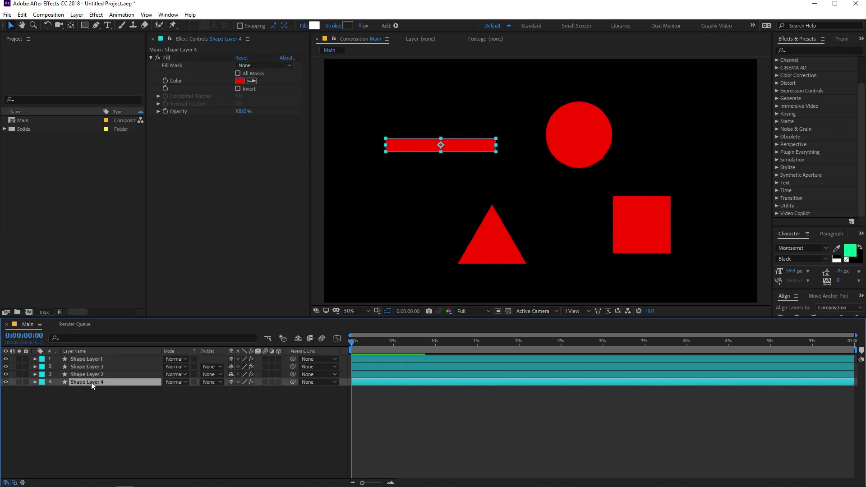
{"action": "left_click", "coordinate": [240, 81]}
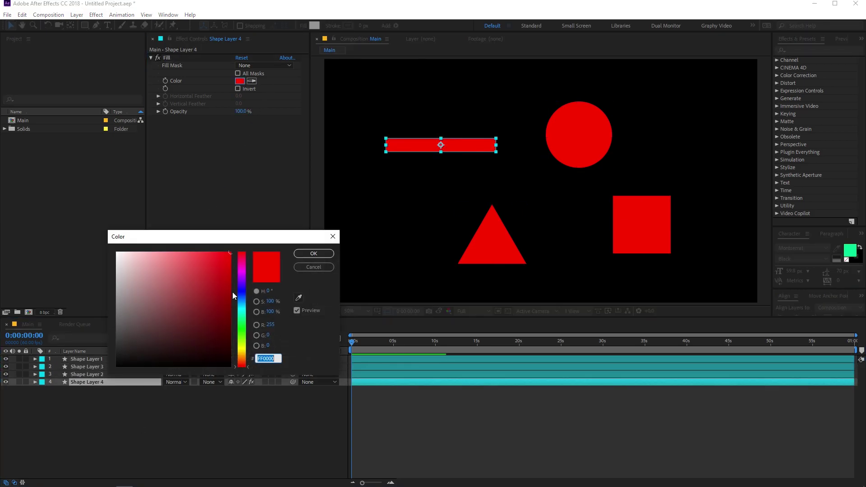
{"action": "left_click_drag", "start_coordinate": [232, 292], "coordinate": [216, 251]}
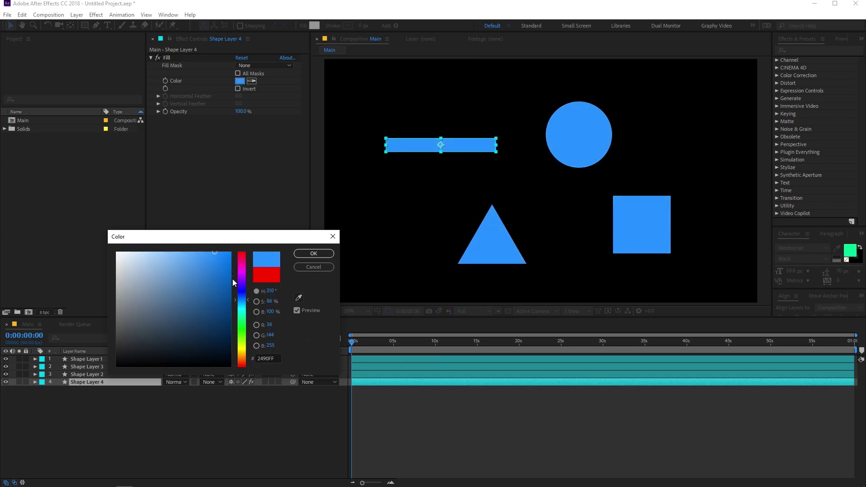
{"action": "left_click", "coordinate": [246, 323]}
{"action": "left_click", "coordinate": [317, 256]}
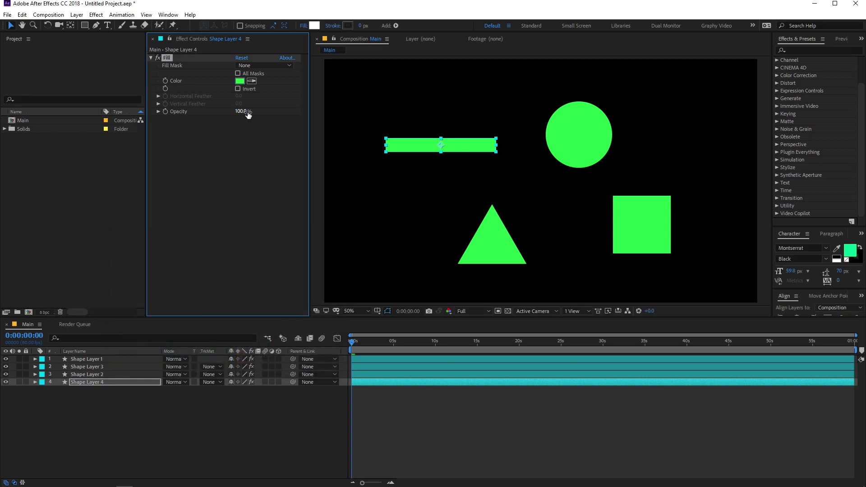
Lower Shape Layer 4's Fill opacity to 45% and switch its Invert option on and off
{"action": "left_click_drag", "start_coordinate": [244, 111], "coordinate": [227, 128]}
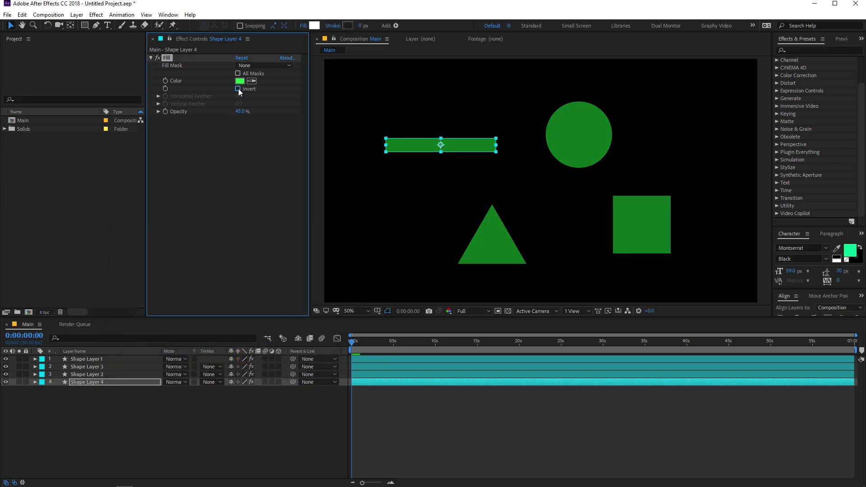
{"action": "left_click", "coordinate": [238, 88]}
{"action": "left_click", "coordinate": [238, 89]}
{"action": "left_click", "coordinate": [238, 88]}
{"action": "left_click", "coordinate": [238, 88]}
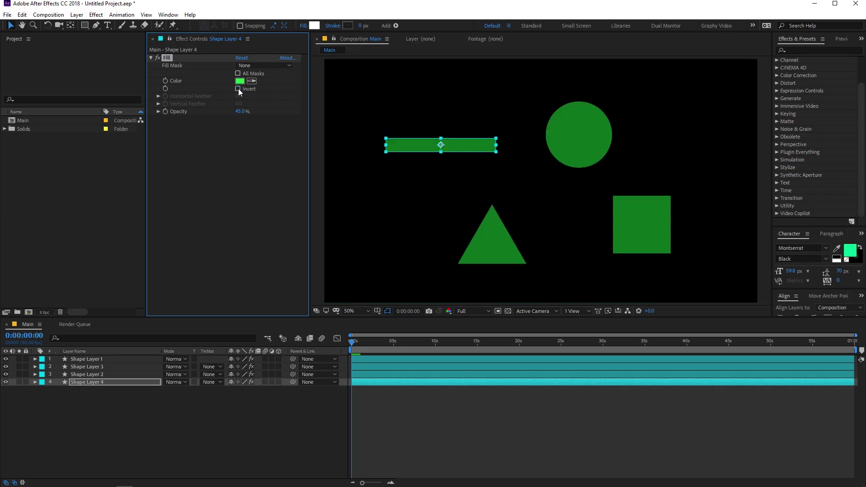
Inspect the linked Fill effects on Shape Layers 1, 3 and 2
{"action": "left_click", "coordinate": [207, 168]}
{"action": "left_click", "coordinate": [168, 57]}
{"action": "left_click", "coordinate": [114, 359]}
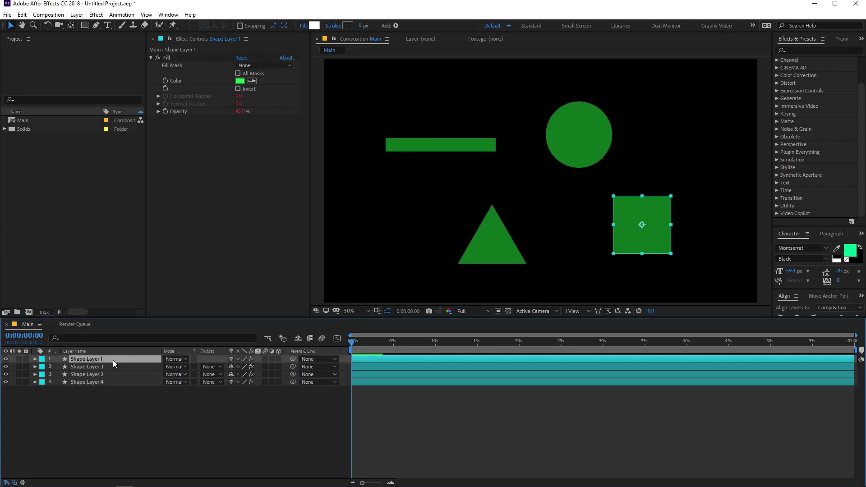
{"action": "left_click", "coordinate": [97, 367]}
{"action": "left_click", "coordinate": [98, 374]}
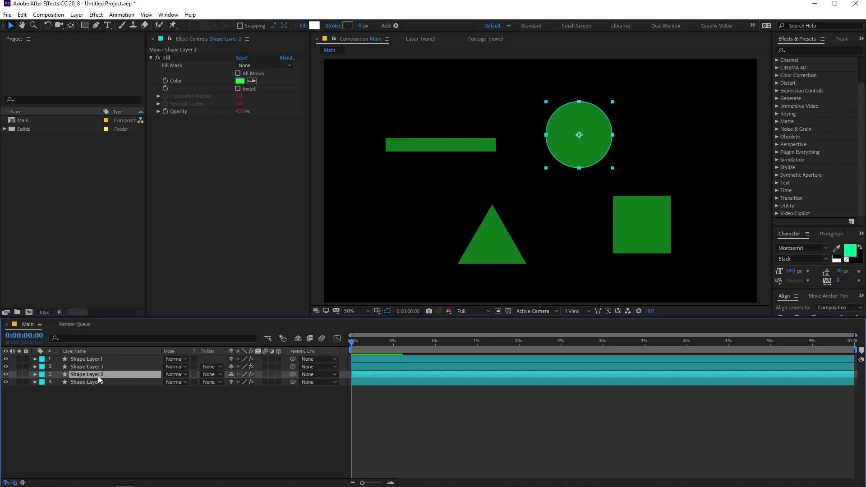
Set Shape Layer 4's Fill opacity to 100% and its Fill color to red
{"action": "left_click", "coordinate": [99, 382]}
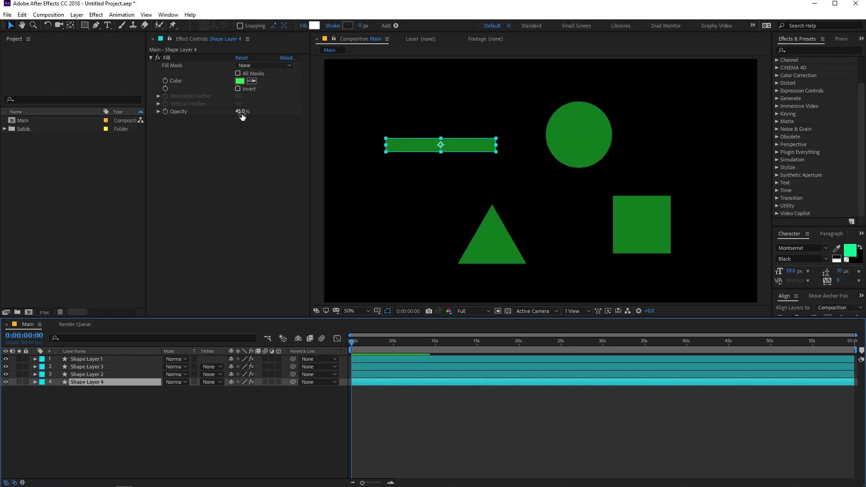
{"action": "left_click_drag", "start_coordinate": [242, 111], "coordinate": [310, 120]}
{"action": "left_click", "coordinate": [240, 81]}
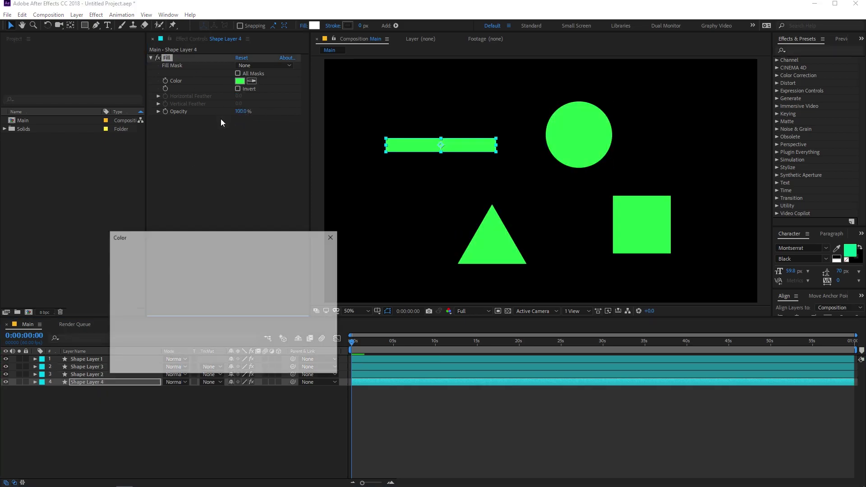
{"action": "left_click", "coordinate": [312, 255]}
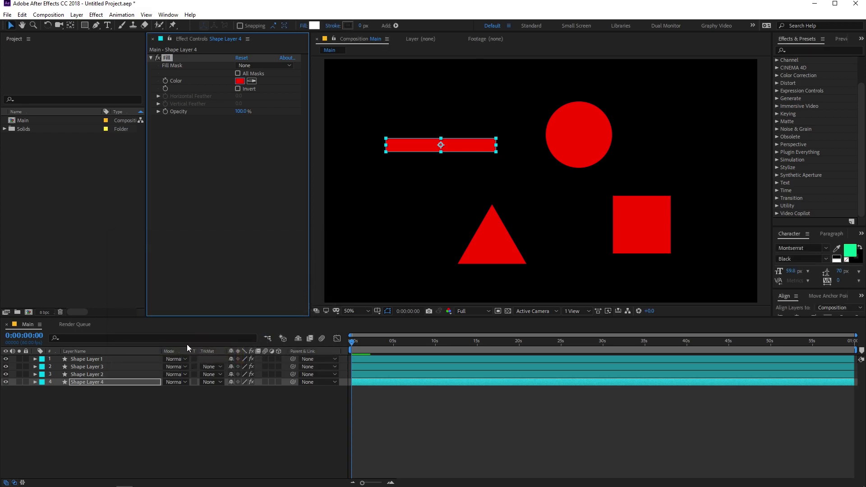
Reveal the Rotation property on all four shape layers, leaving no layer selected
{"action": "left_click", "coordinate": [94, 359]}
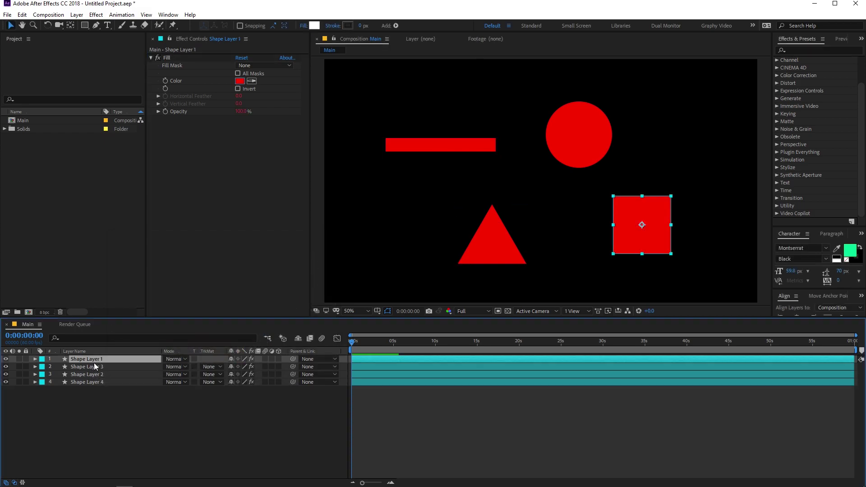
{"action": "left_click", "coordinate": [91, 382], "text": "shift"}
{"action": "key", "text": "r"}
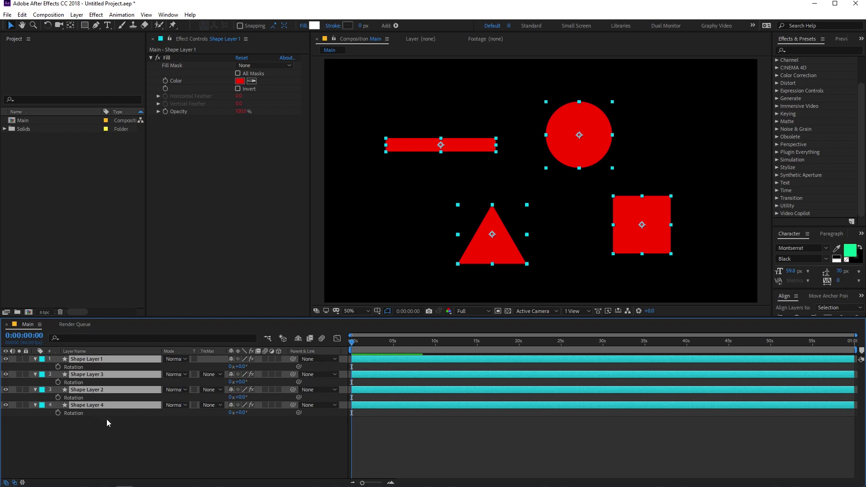
{"action": "left_click", "coordinate": [340, 412]}
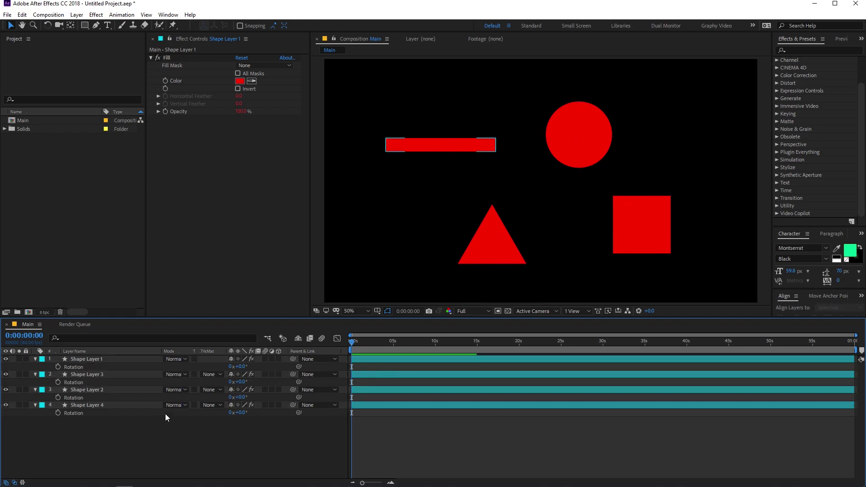
Copy Shape Layer 4's Rotation with relative property links
{"action": "left_click", "coordinate": [78, 416]}
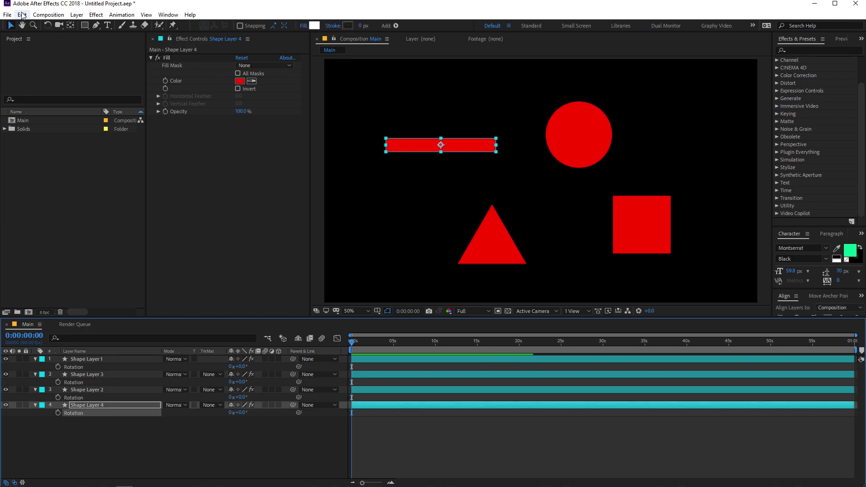
{"action": "left_click", "coordinate": [22, 15]}
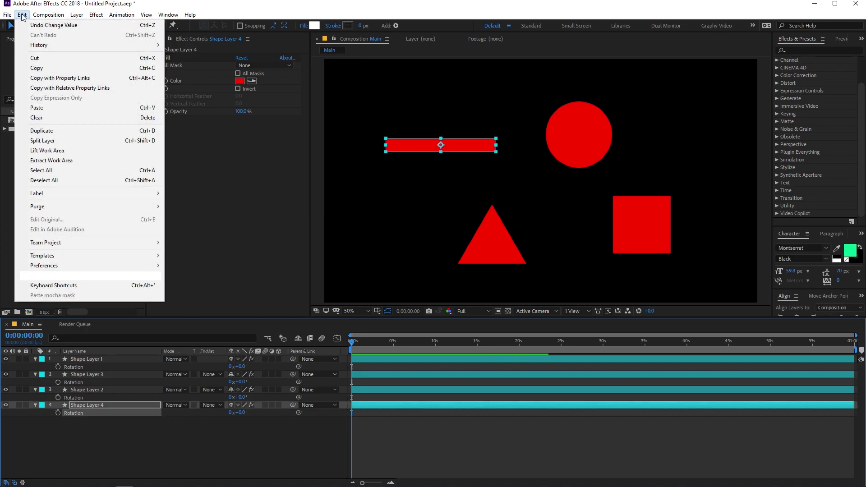
{"action": "left_click", "coordinate": [54, 89]}
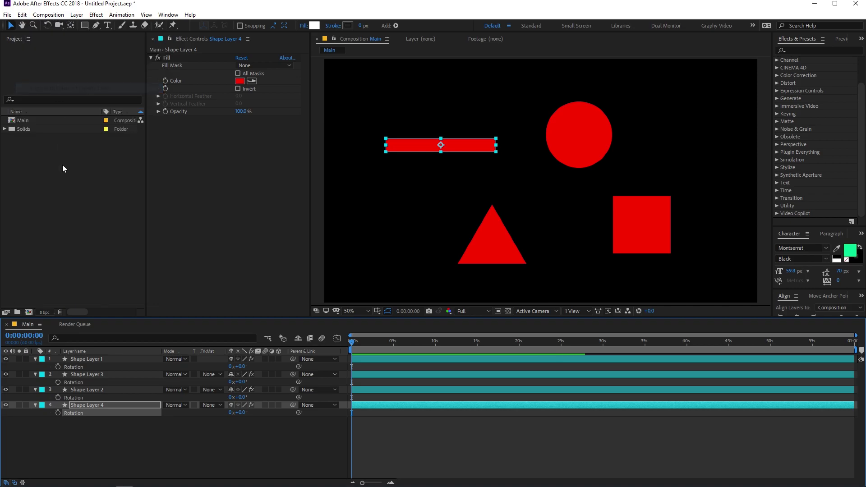
Paste the linked Rotation onto the Rotation properties of Shape Layers 2, 3 and 1, and clear the selection
{"action": "left_click", "coordinate": [69, 396]}
{"action": "left_click", "coordinate": [74, 382], "text": "ctrl"}
{"action": "left_click", "coordinate": [75, 366], "text": "ctrl"}
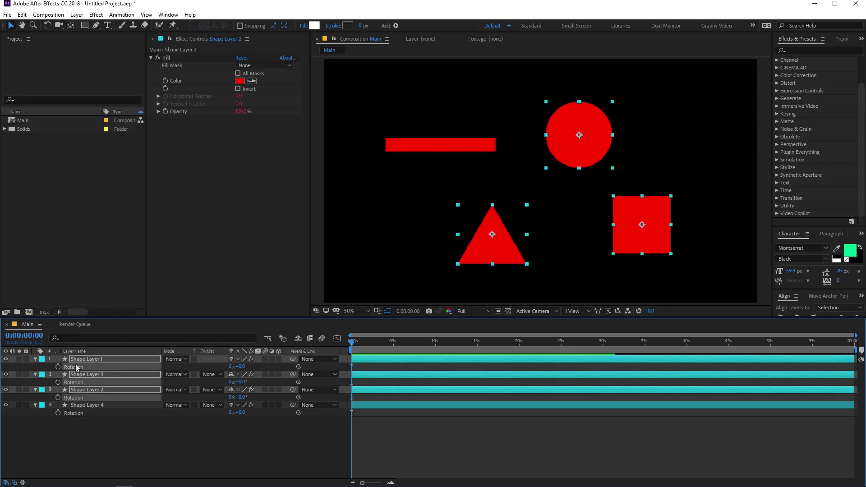
{"action": "left_click", "coordinate": [22, 15]}
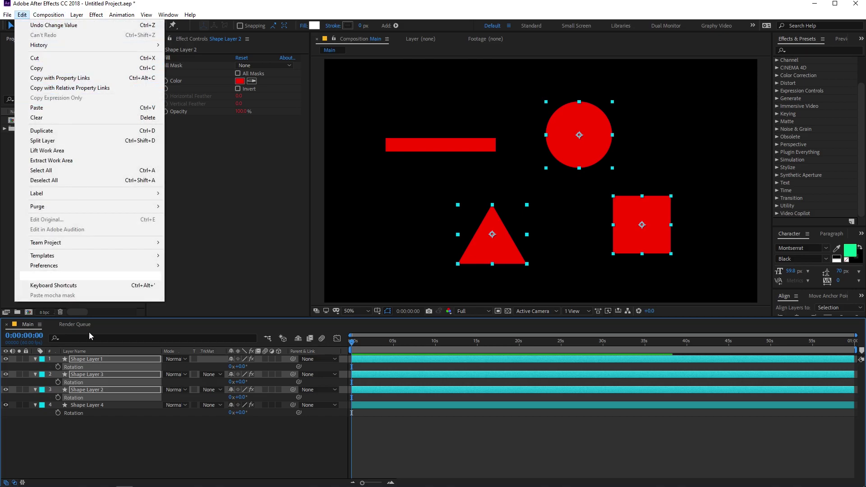
{"action": "left_click", "coordinate": [59, 110]}
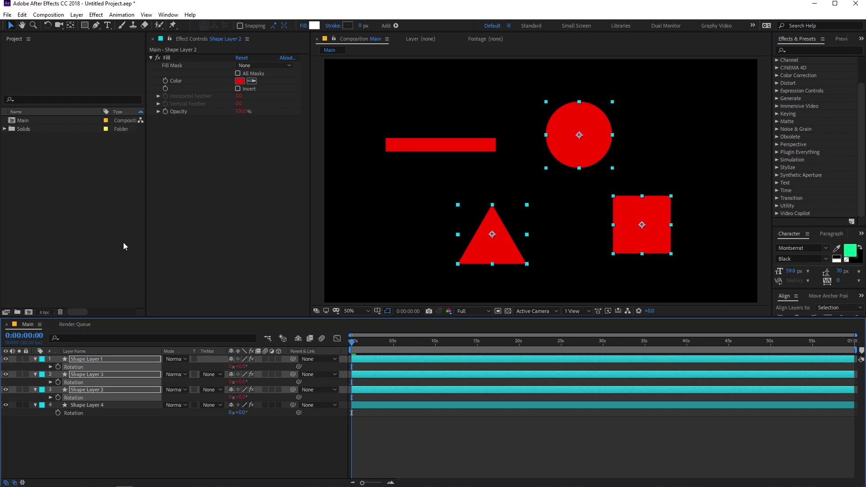
{"action": "left_click", "coordinate": [147, 432]}
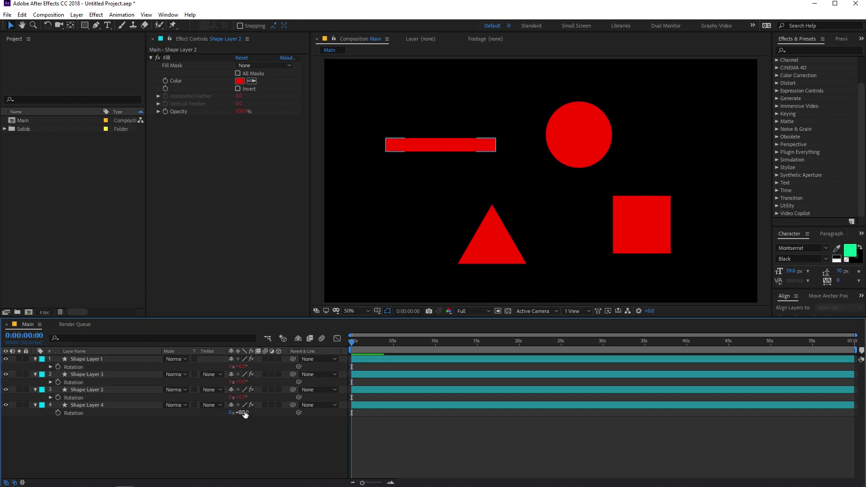
Rotate Shape Layer 4 to 159° and on to about 357° to test the linked rotations
{"action": "left_click_drag", "start_coordinate": [240, 412], "coordinate": [332, 420]}
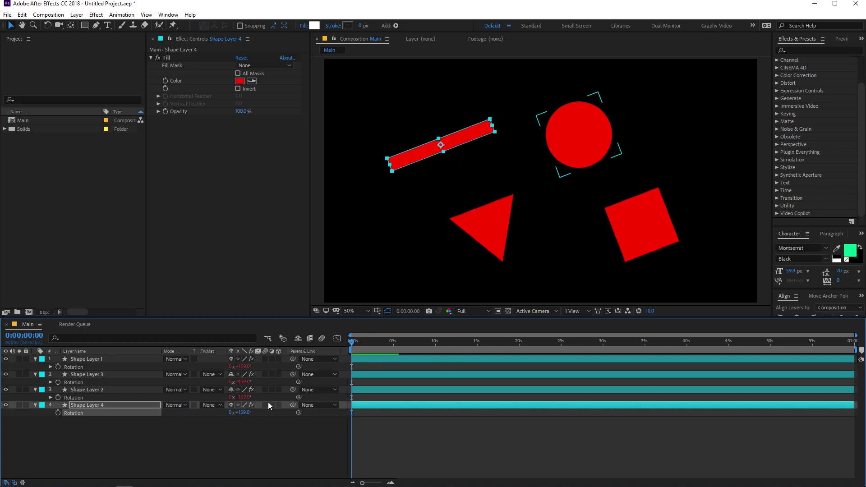
{"action": "left_click_drag", "start_coordinate": [242, 412], "coordinate": [335, 412]}
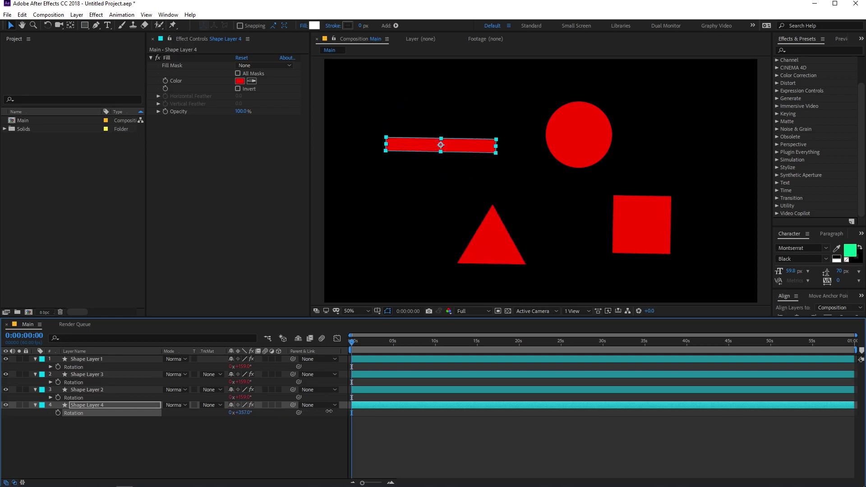